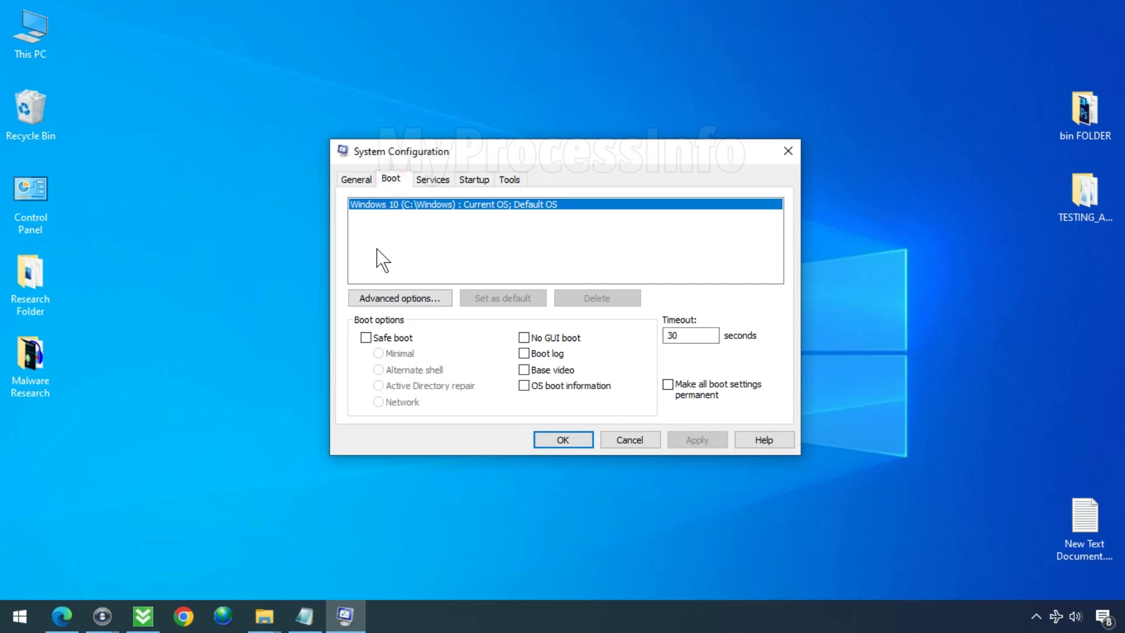
Step: Enable Safe boot with the Minimal option for Windows 10 and restart the computer to apply it
{"action": "left_click", "coordinate": [366, 338]}
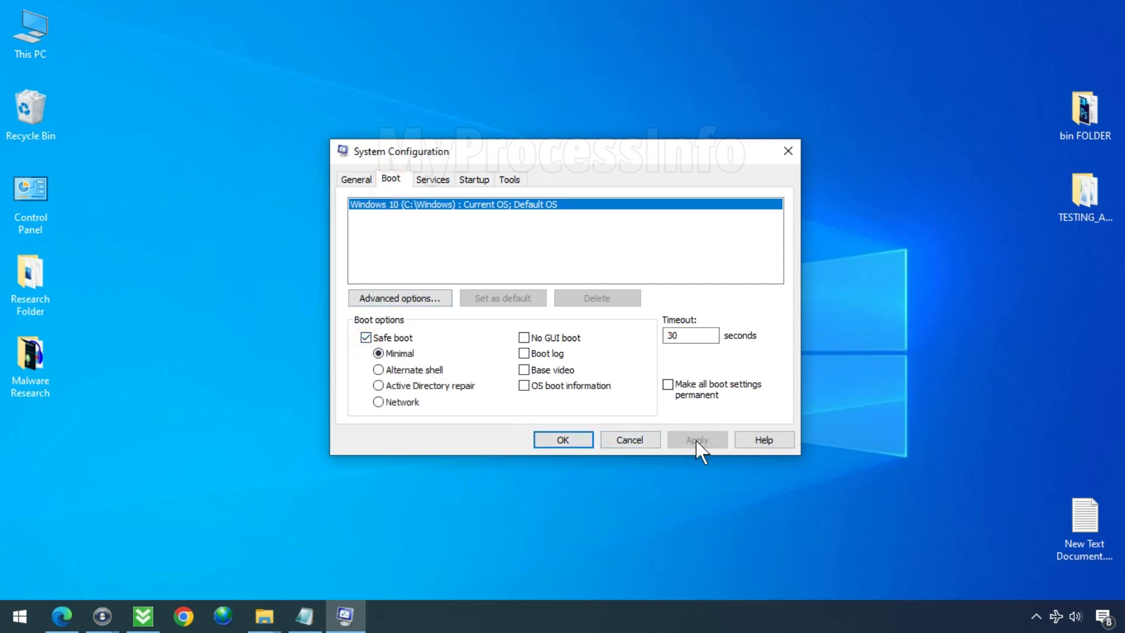
{"action": "left_click", "coordinate": [571, 437]}
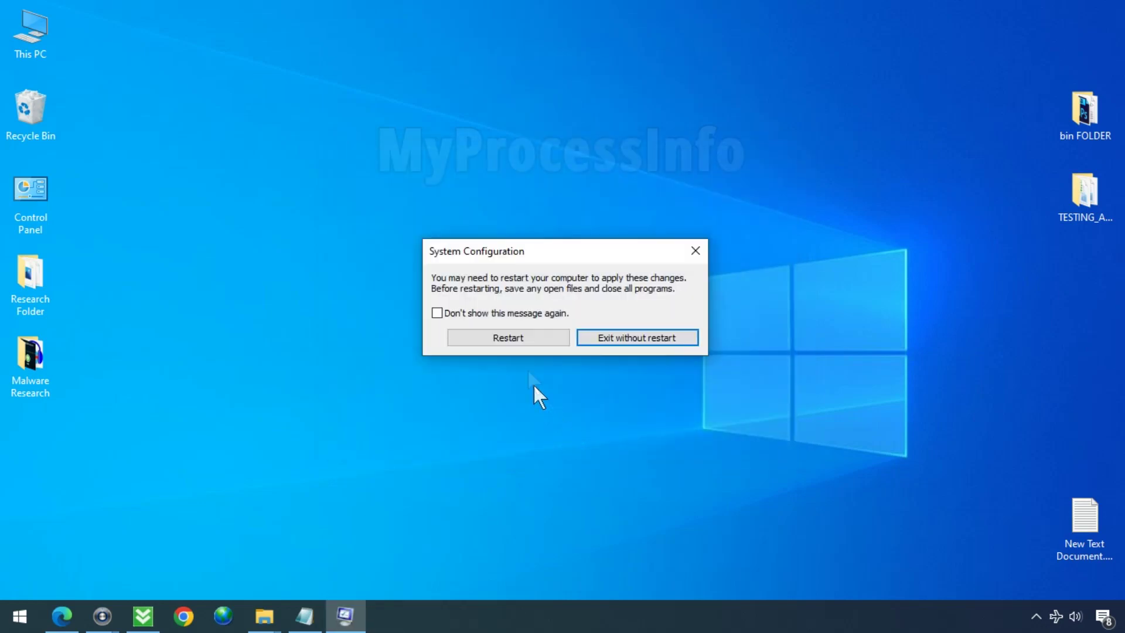
{"action": "left_click", "coordinate": [508, 337]}
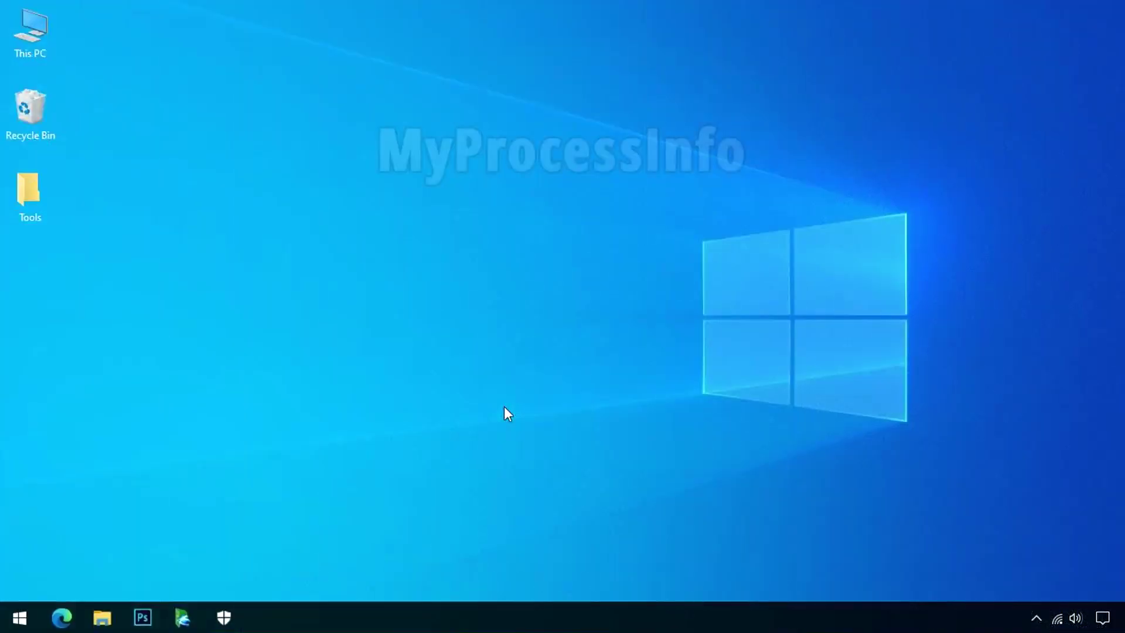
{"action": "left_click", "coordinate": [223, 618]}
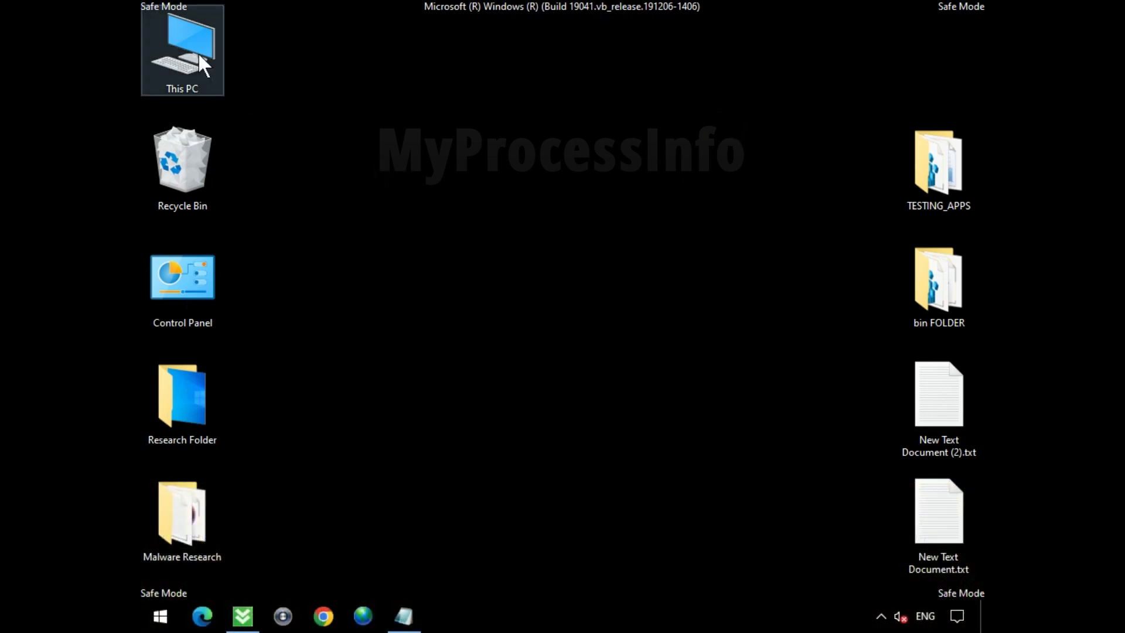
Step: Open This PC in a maximized window and go to the 123 user profile folder under Users on Local Disk (C:)
{"action": "double_click", "coordinate": [210, 88]}
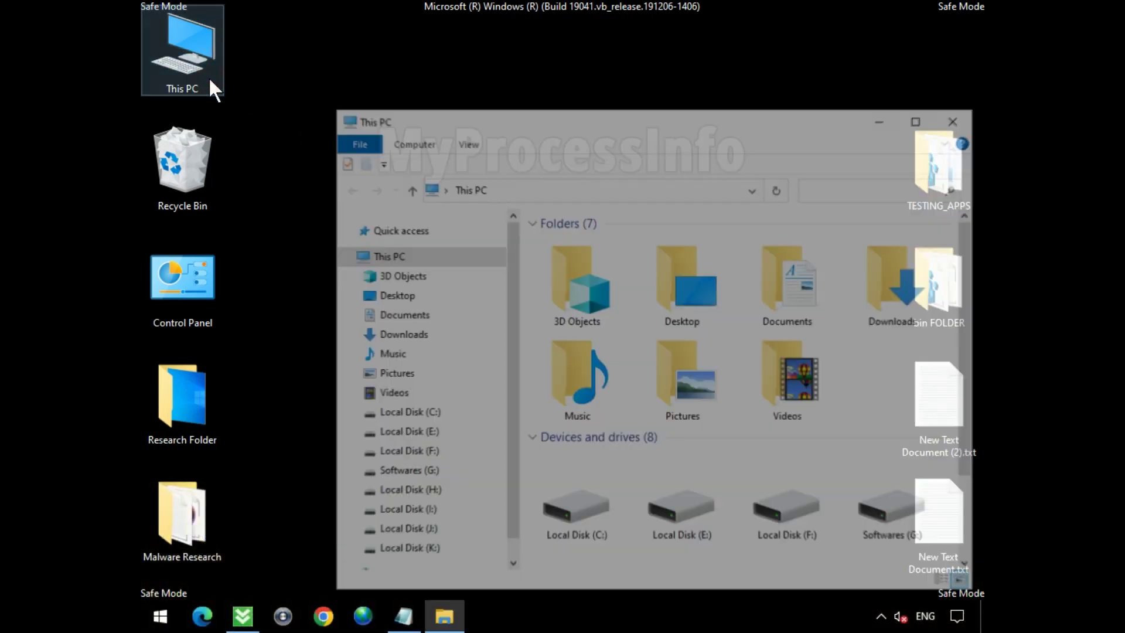
{"action": "left_click", "coordinate": [921, 118]}
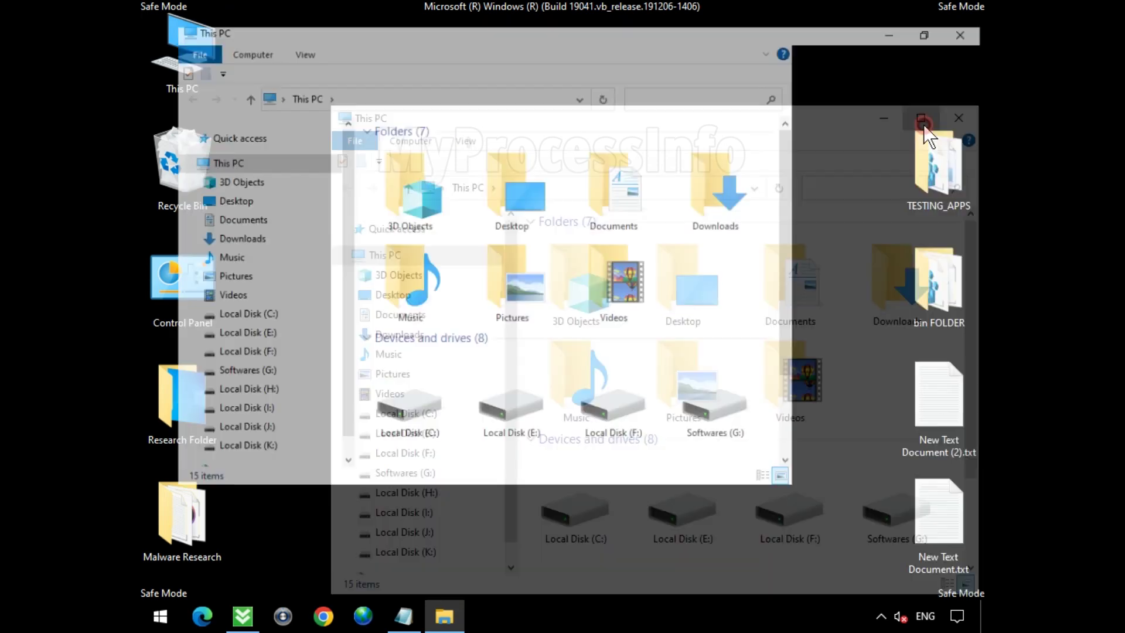
{"action": "left_click", "coordinate": [388, 283]}
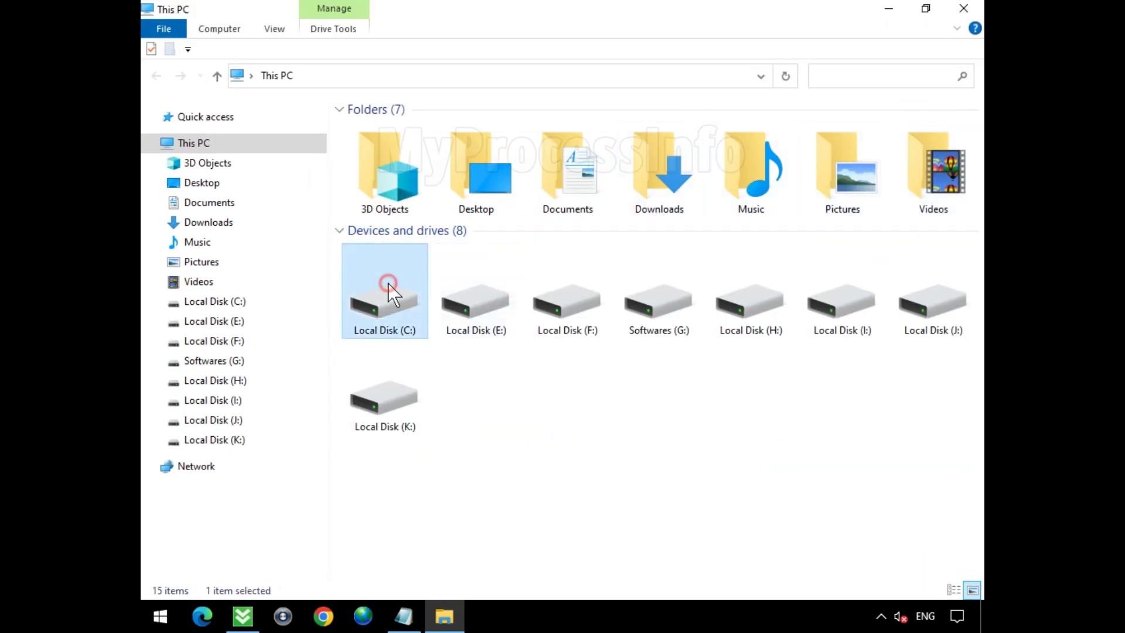
{"action": "double_click", "coordinate": [405, 307]}
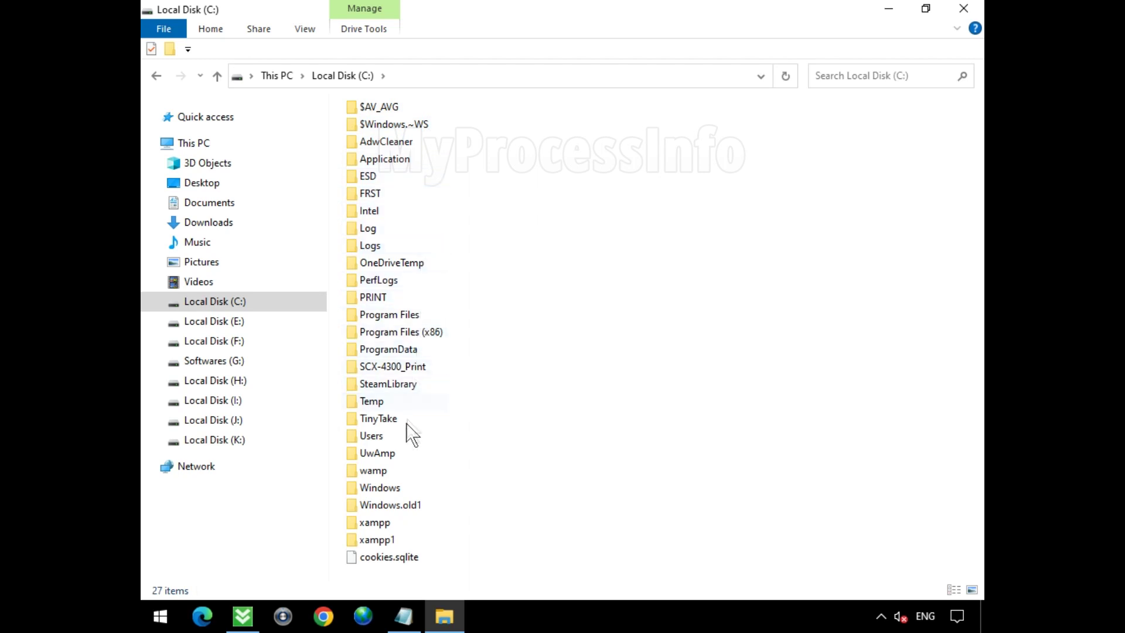
{"action": "left_click", "coordinate": [404, 436]}
{"action": "double_click", "coordinate": [426, 437]}
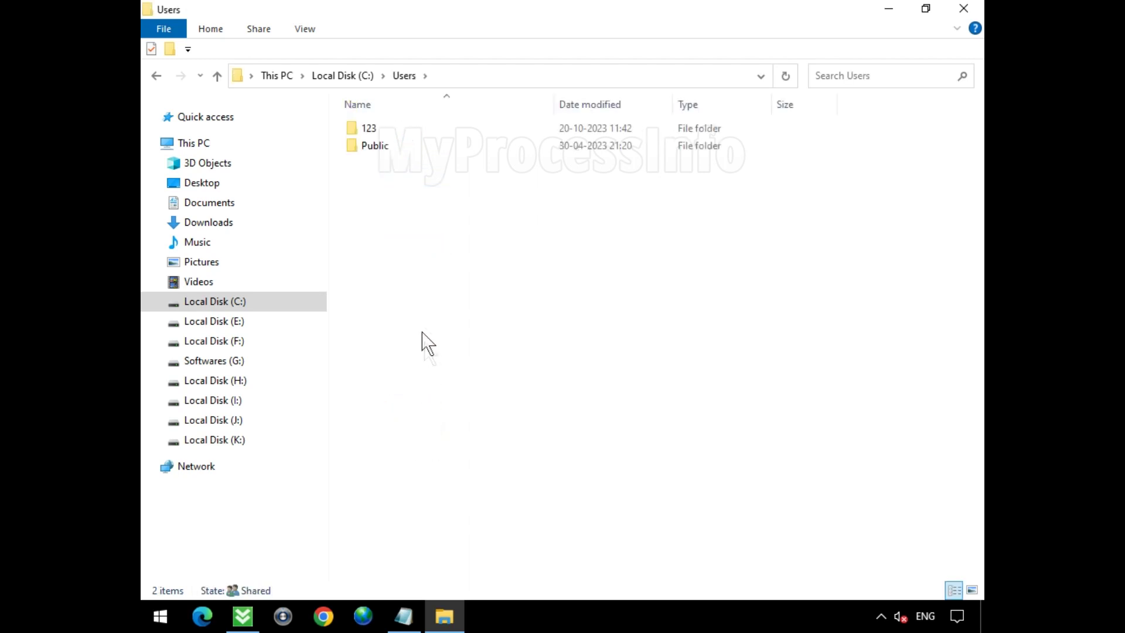
{"action": "left_click", "coordinate": [430, 130]}
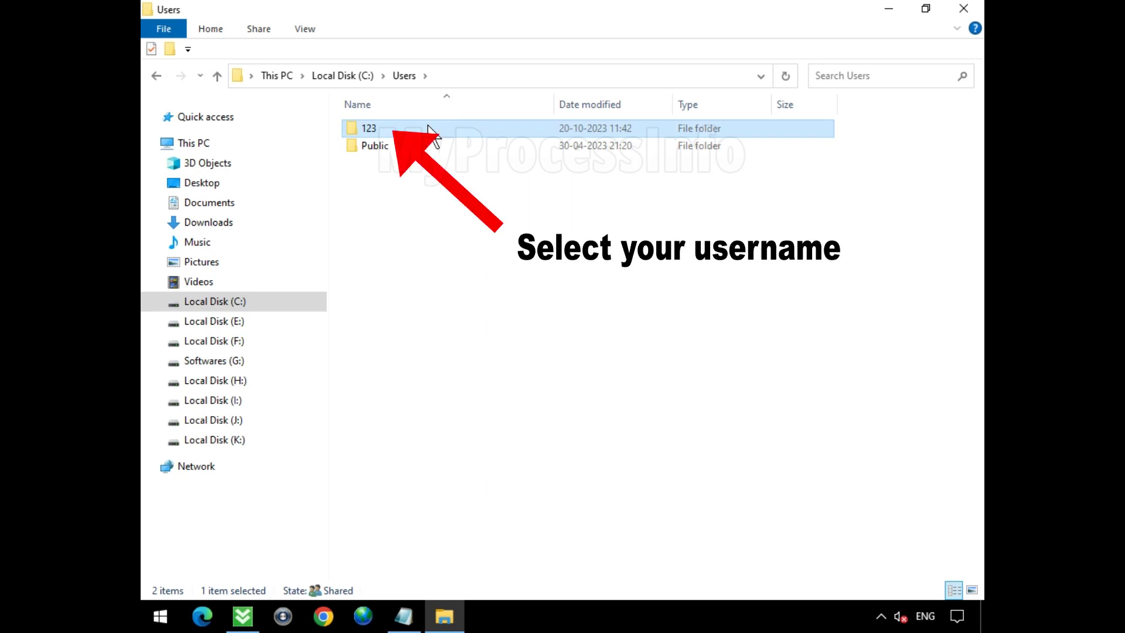
{"action": "double_click", "coordinate": [428, 128]}
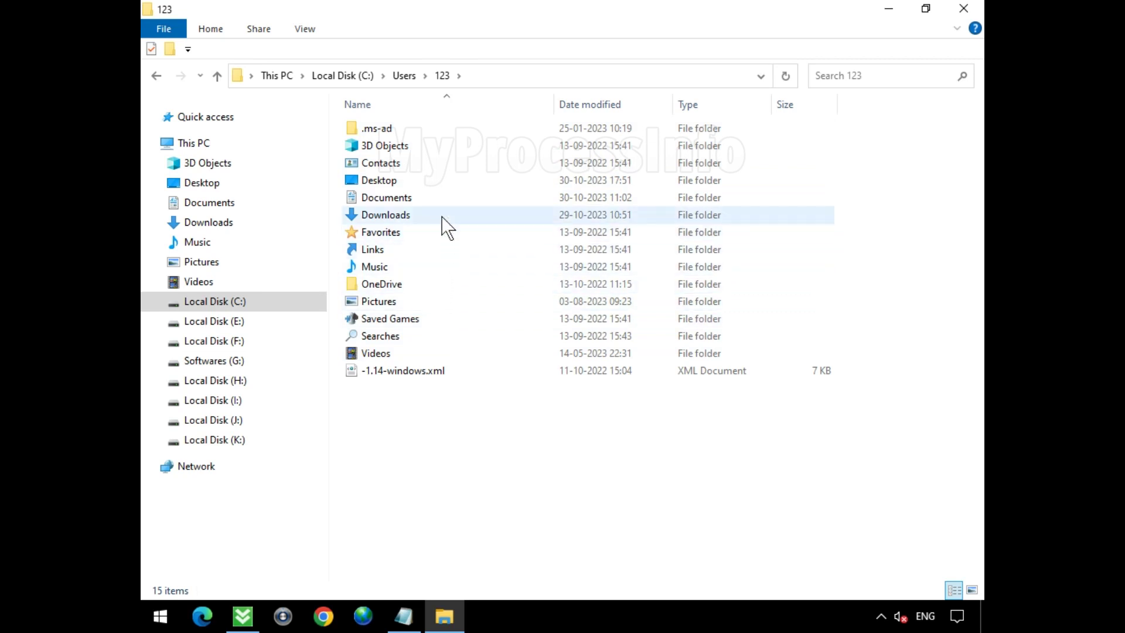
Step: Show hidden items in the user profile folder and open AppData\Local
{"action": "left_click", "coordinate": [318, 35]}
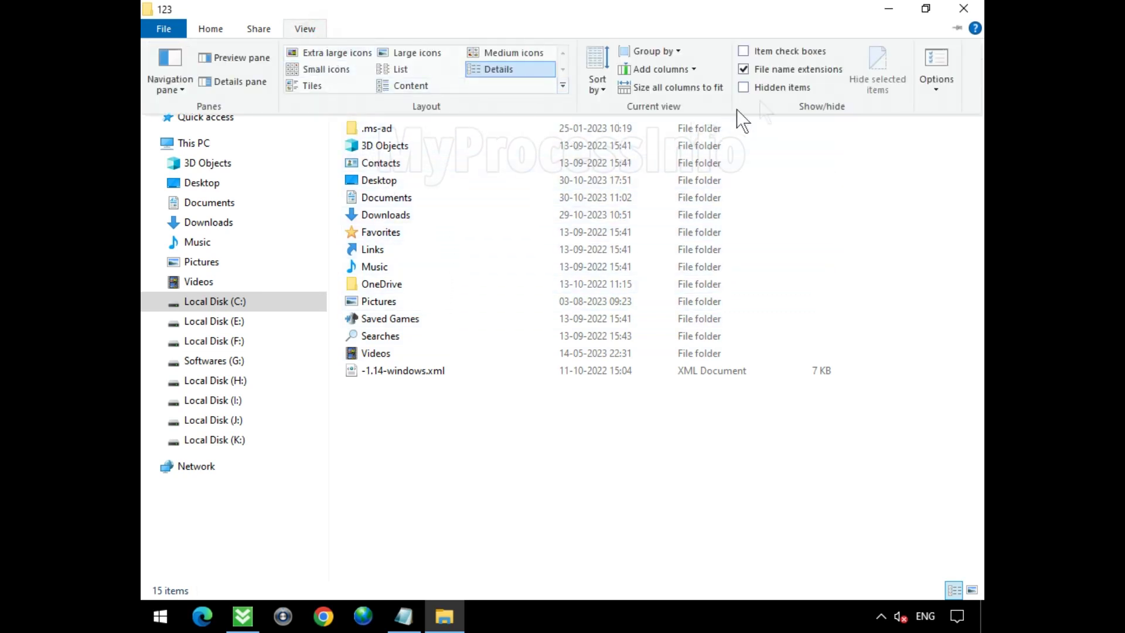
{"action": "left_click", "coordinate": [779, 91]}
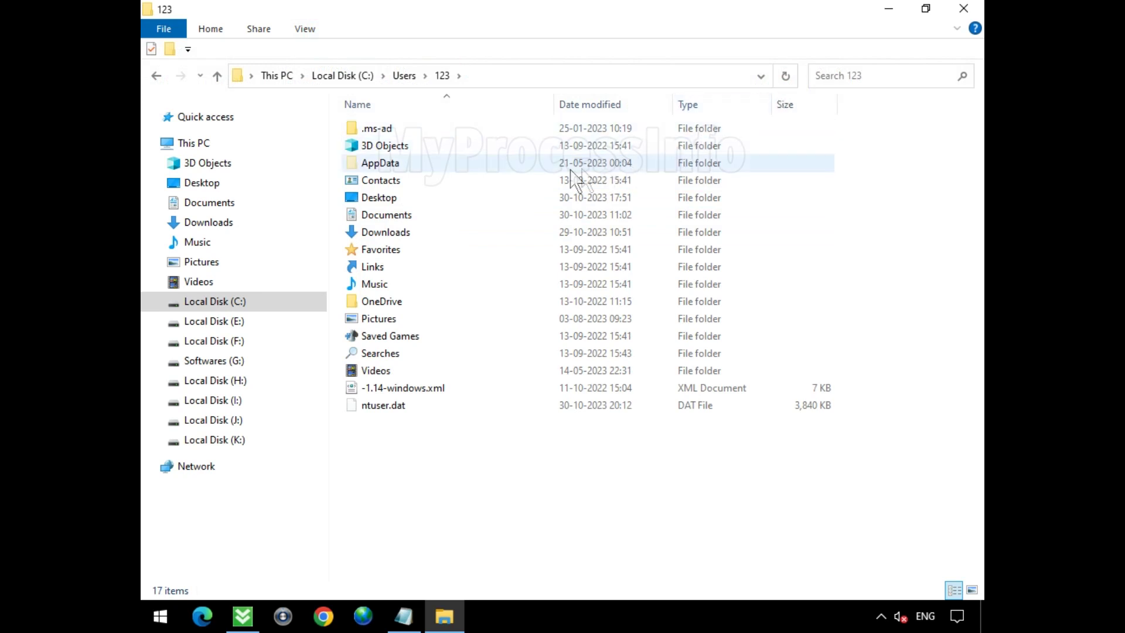
{"action": "left_click", "coordinate": [498, 165]}
{"action": "double_click", "coordinate": [497, 165]}
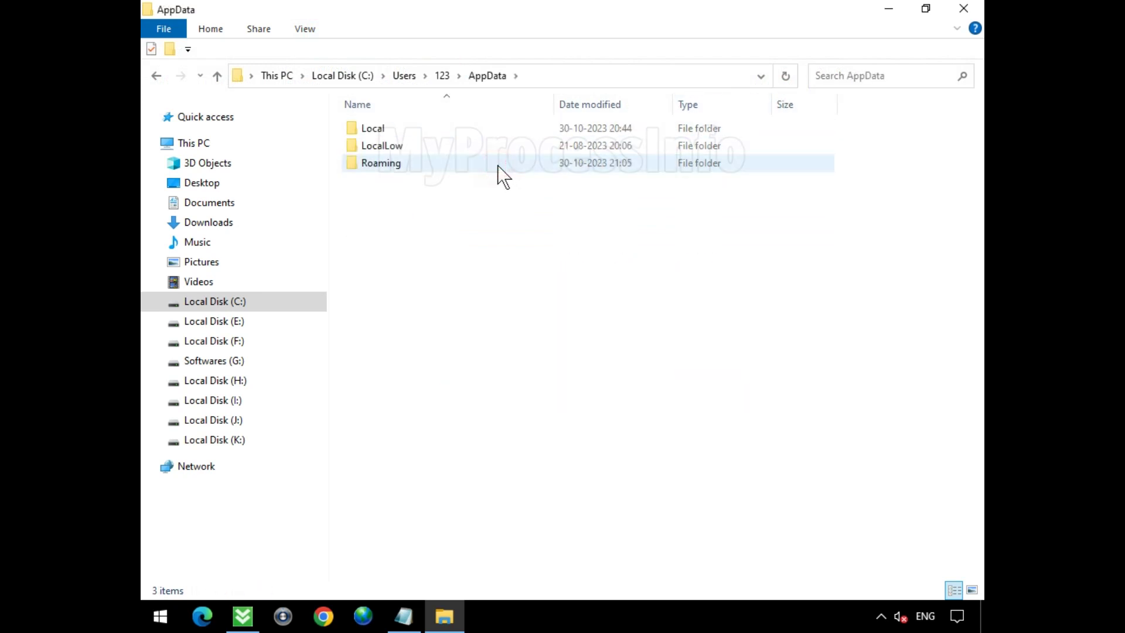
{"action": "left_click", "coordinate": [496, 128]}
{"action": "double_click", "coordinate": [451, 127]}
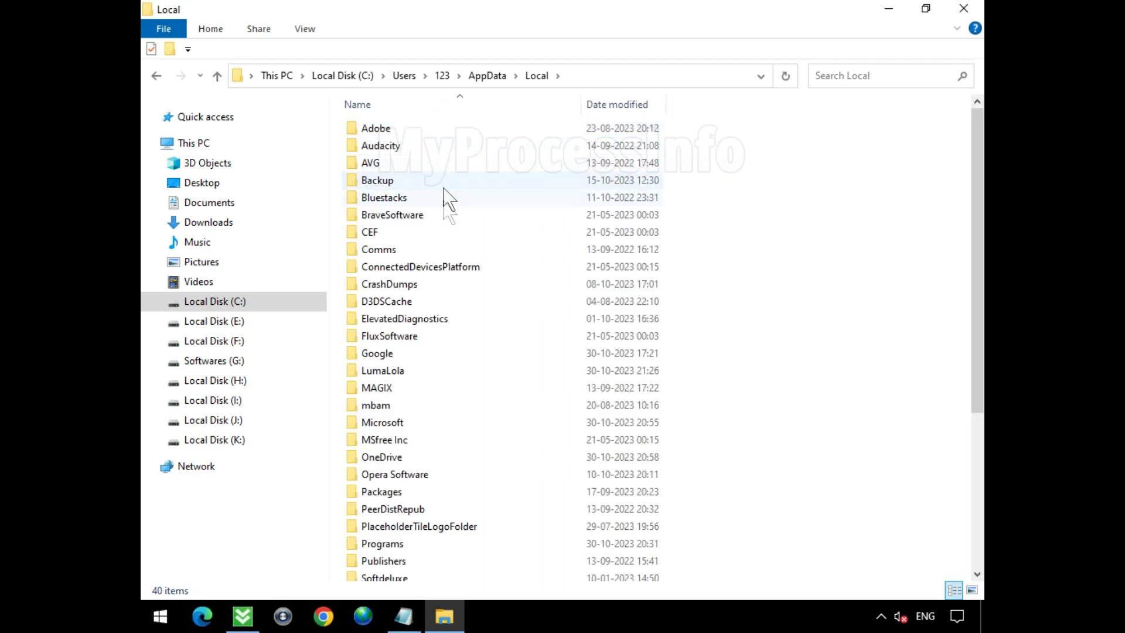
Step: Open the LumaLola folder in Local and delete LumaLolaPlayer.exe from it
{"action": "left_click", "coordinate": [457, 372]}
{"action": "double_click", "coordinate": [497, 382]}
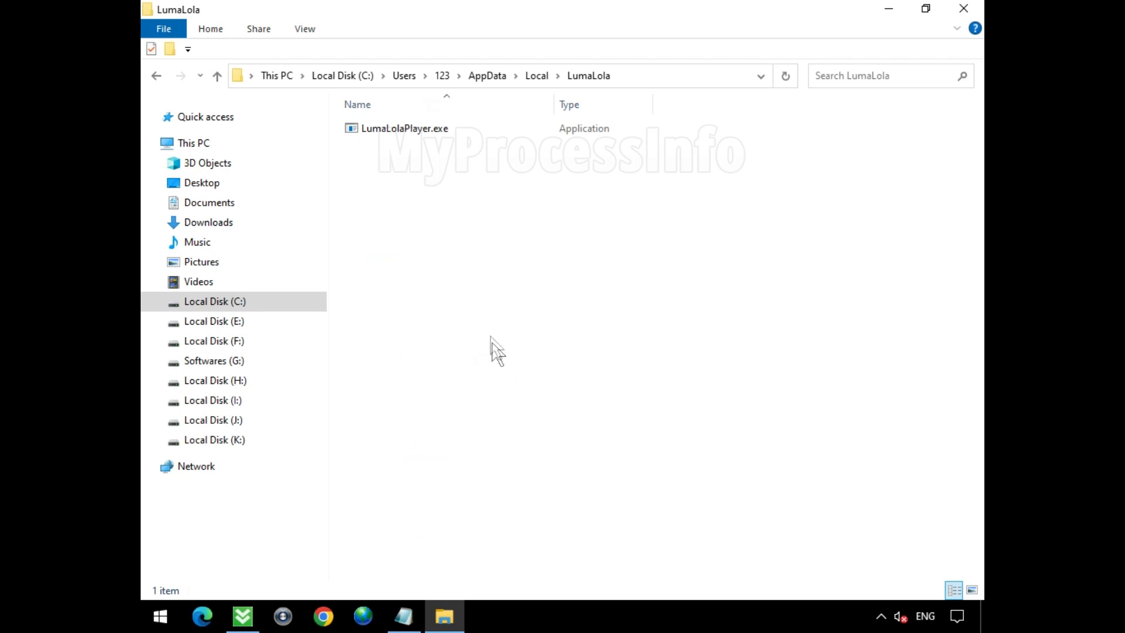
{"action": "left_click", "coordinate": [463, 131]}
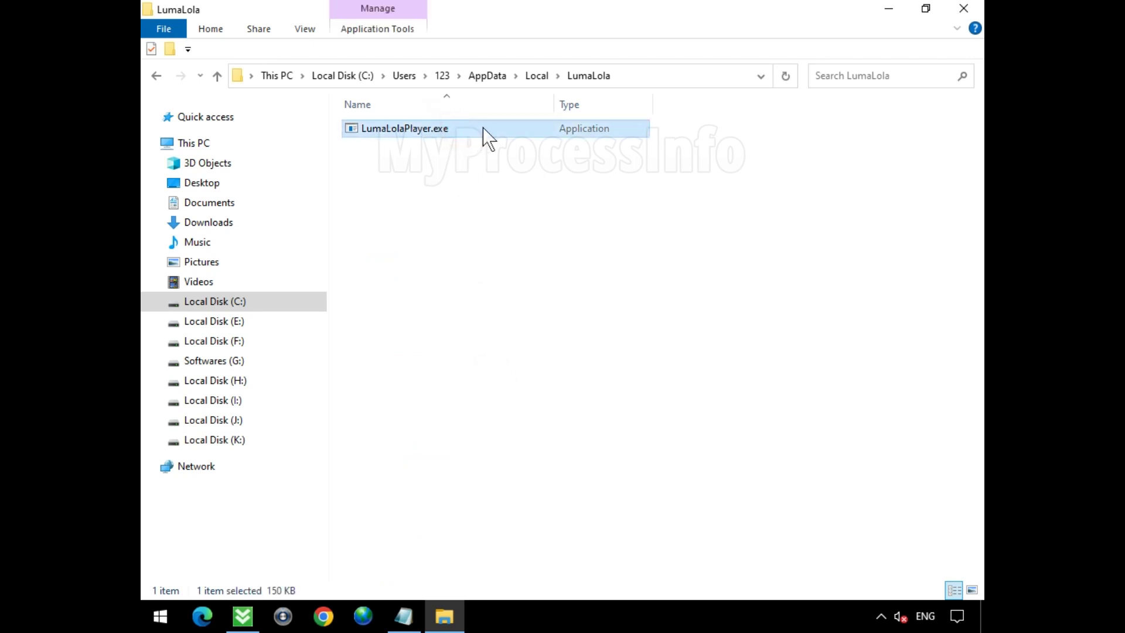
{"action": "right_click", "coordinate": [485, 138]}
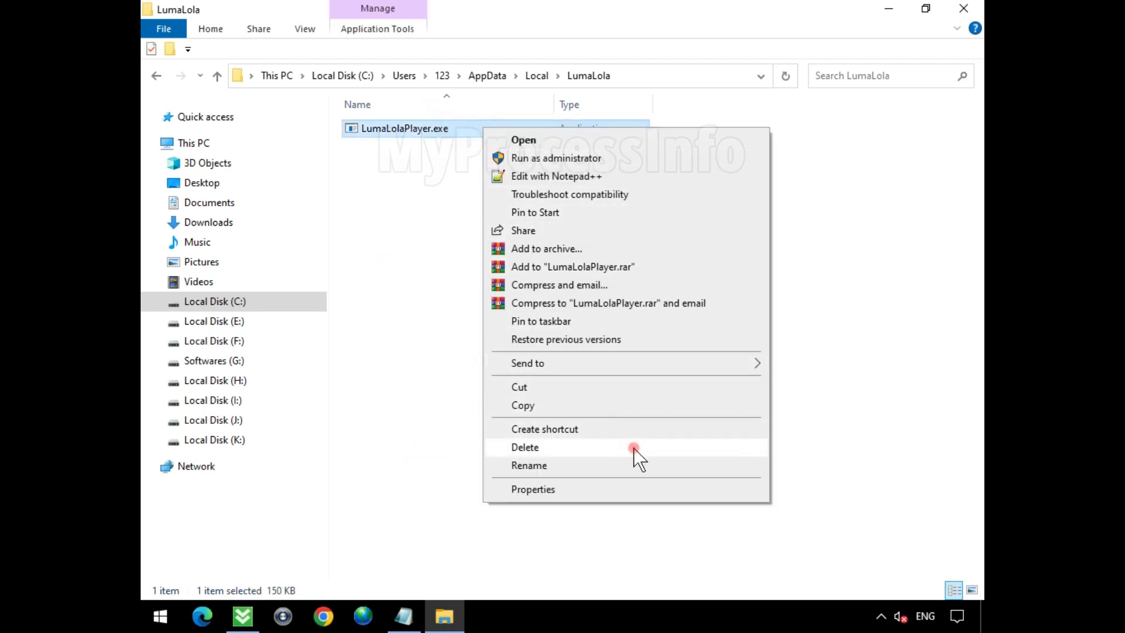
{"action": "left_click", "coordinate": [634, 447]}
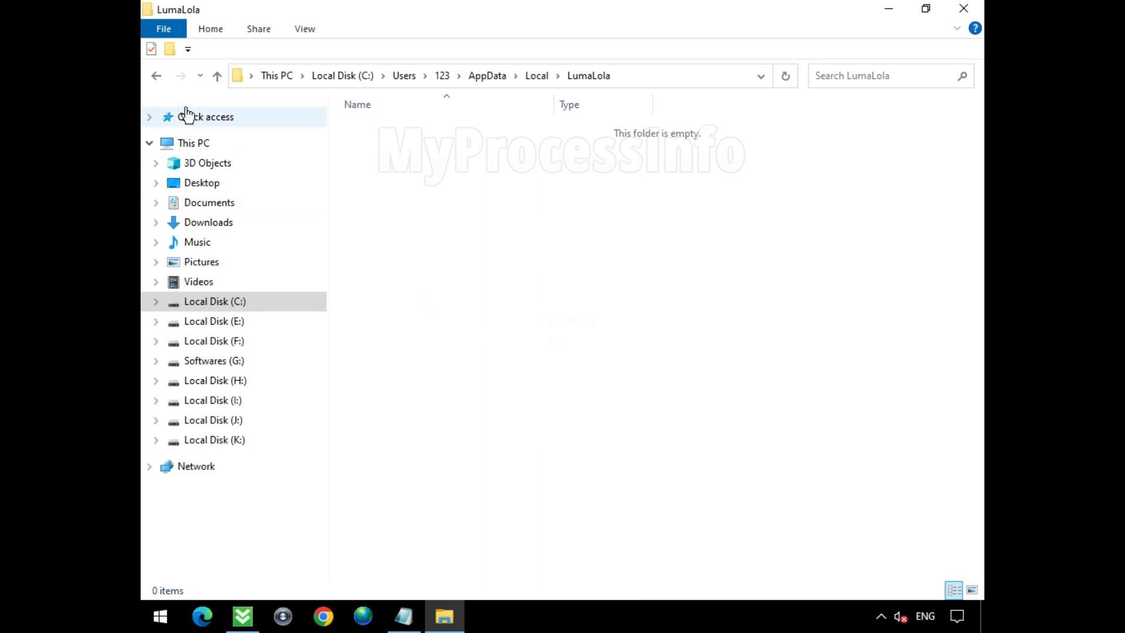
Step: Go back to the Local folder, delete the LumaLola folder and close the window
{"action": "left_click", "coordinate": [155, 76]}
{"action": "right_click", "coordinate": [454, 371]}
{"action": "left_click", "coordinate": [526, 316]}
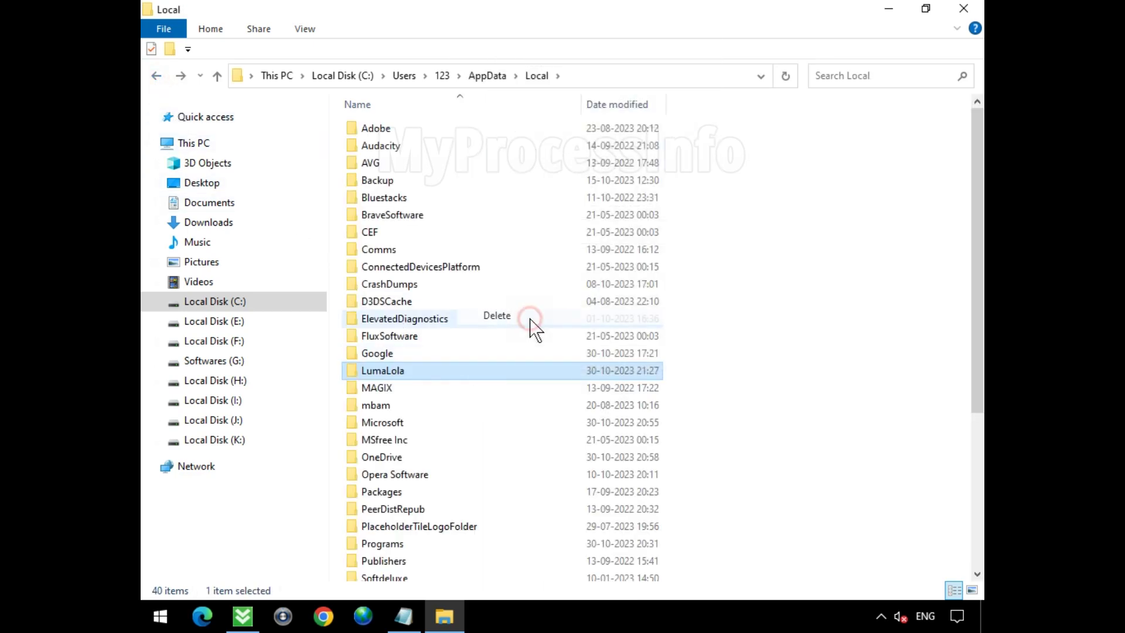
{"action": "left_click", "coordinate": [963, 9]}
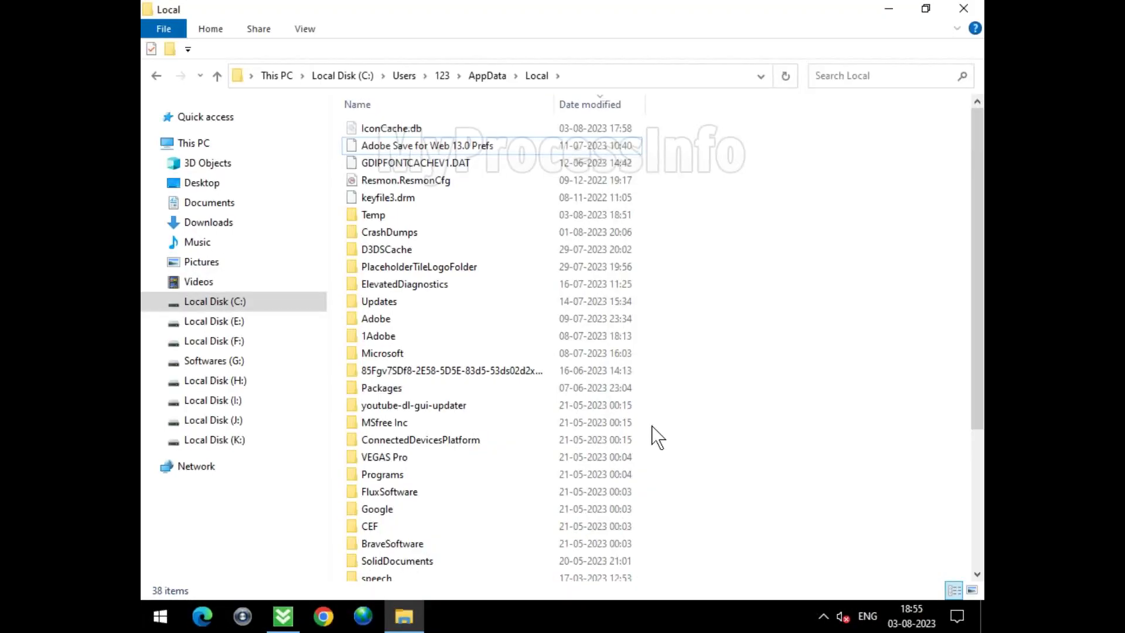
Step: Open the Temp folder inside AppData\Local
{"action": "left_click", "coordinate": [530, 79]}
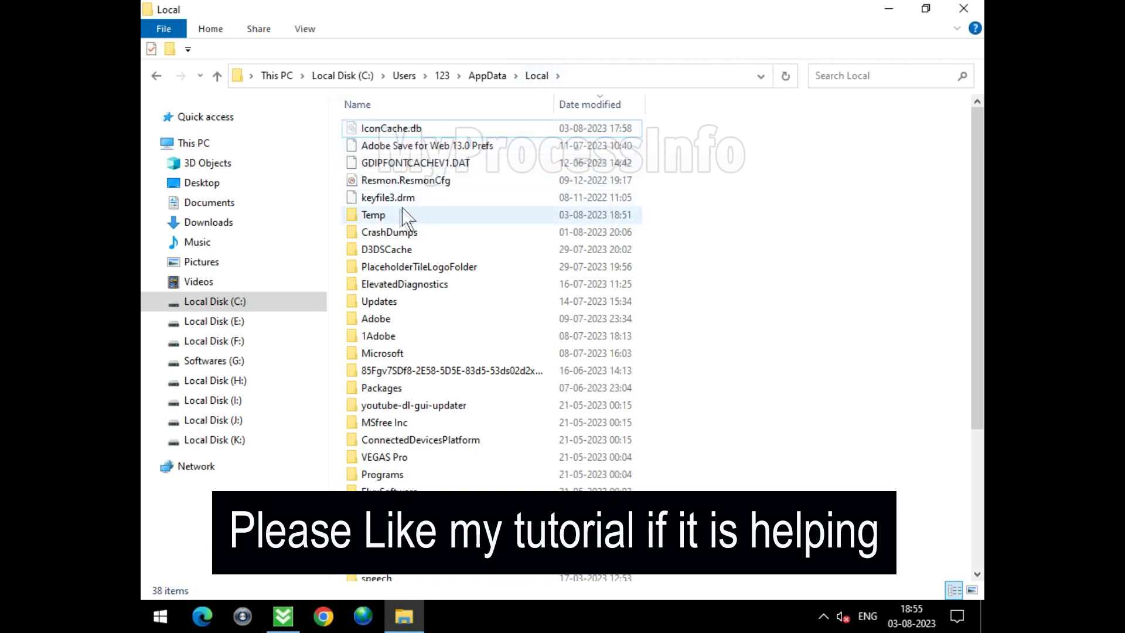
{"action": "left_click", "coordinate": [501, 219]}
{"action": "double_click", "coordinate": [501, 220]}
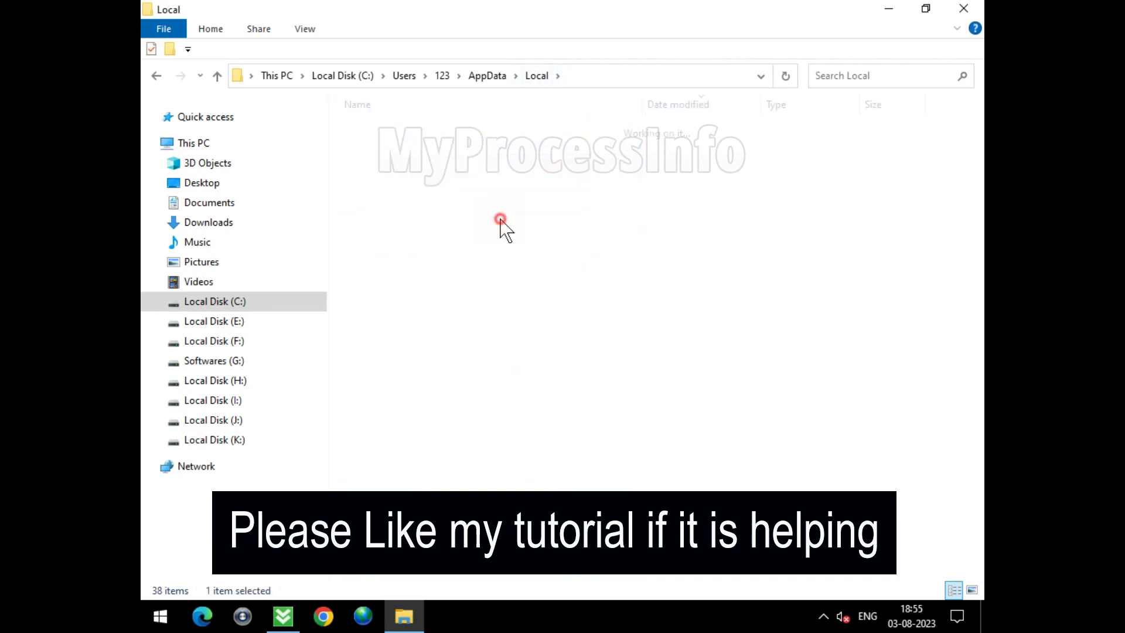
Step: Check the contents of the _ls_m5x0 subfolder, including its setup.exe, and return to the Temp folder
{"action": "scroll", "coordinate": [503, 225], "scroll_direction": "down", "scroll_amount": 2}
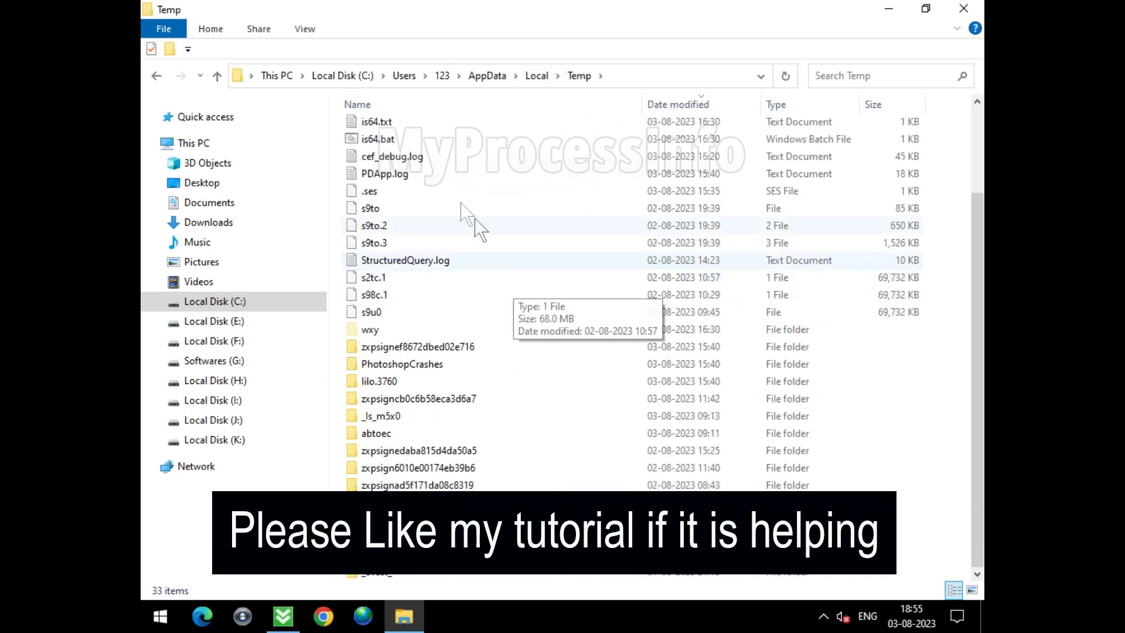
{"action": "left_click", "coordinate": [417, 415]}
{"action": "double_click", "coordinate": [440, 415]}
{"action": "left_click", "coordinate": [390, 130]}
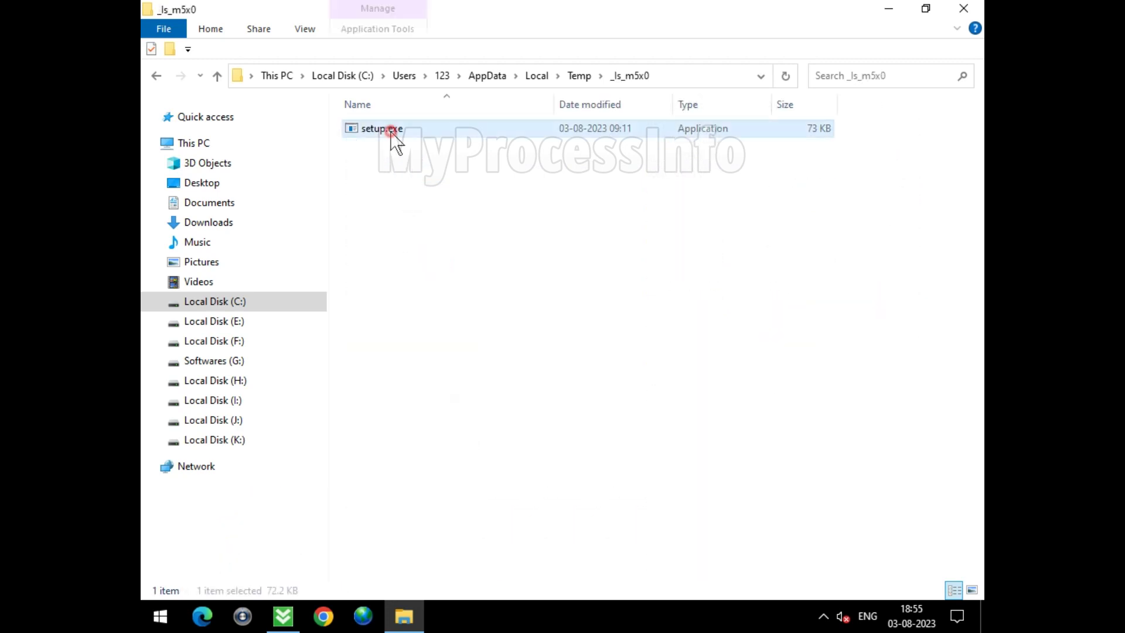
{"action": "left_click", "coordinate": [578, 76]}
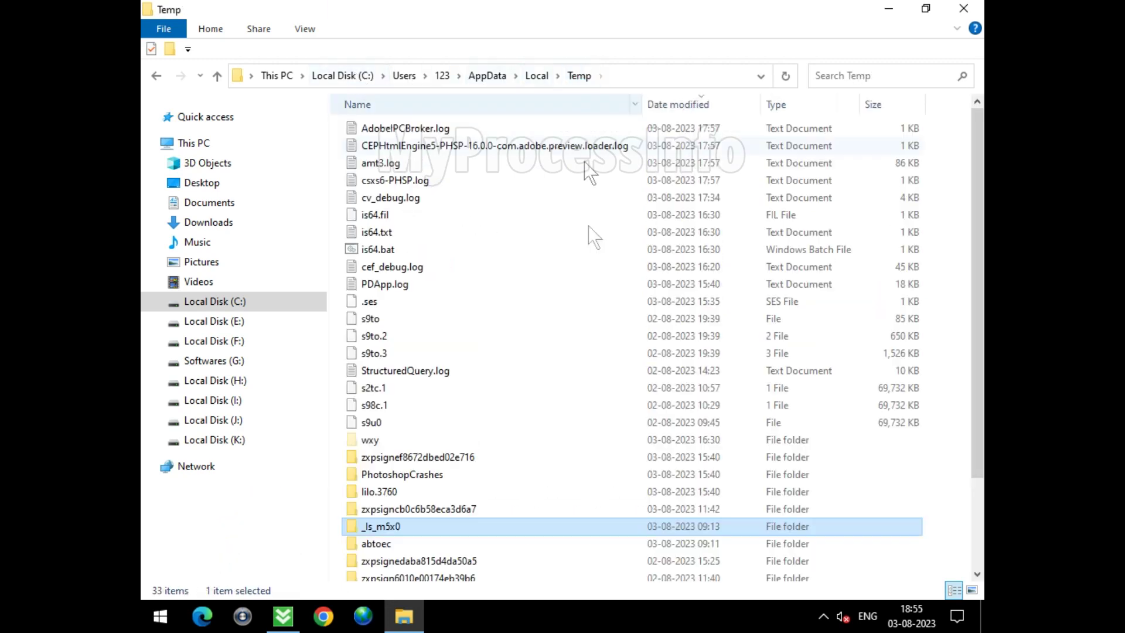
Step: Select all files and folders in the Temp folder and delete them
{"action": "left_click", "coordinate": [557, 302]}
{"action": "right_click", "coordinate": [557, 303]}
{"action": "left_click", "coordinate": [562, 319]}
{"action": "scroll", "coordinate": [657, 381], "scroll_direction": "down", "scroll_amount": 2}
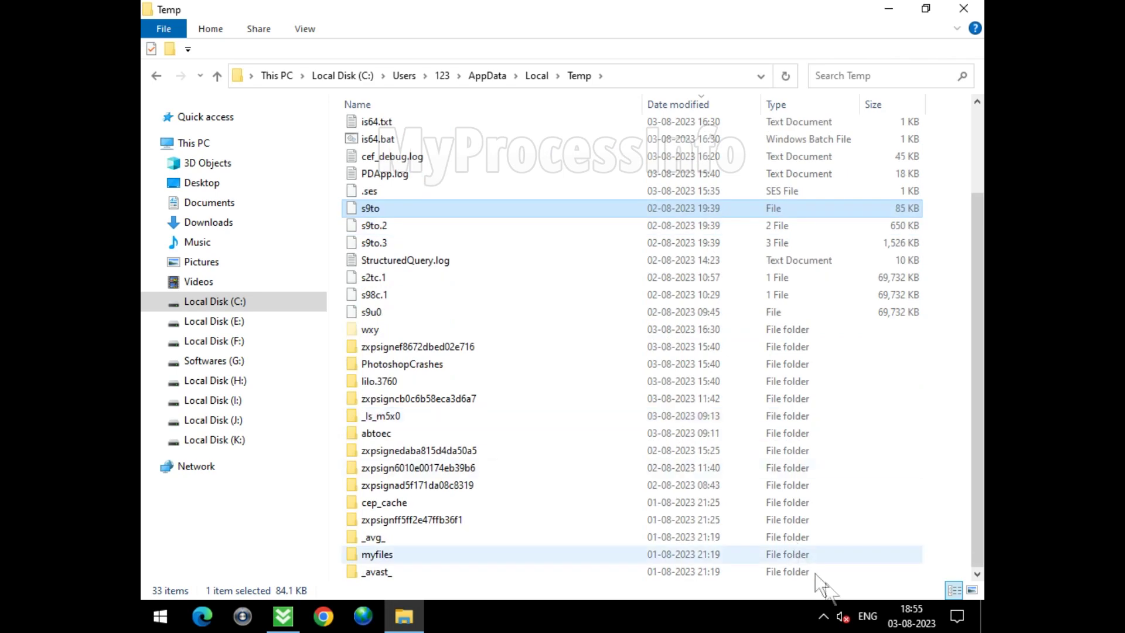
{"action": "scroll", "coordinate": [579, 306], "scroll_direction": "up", "scroll_amount": 2}
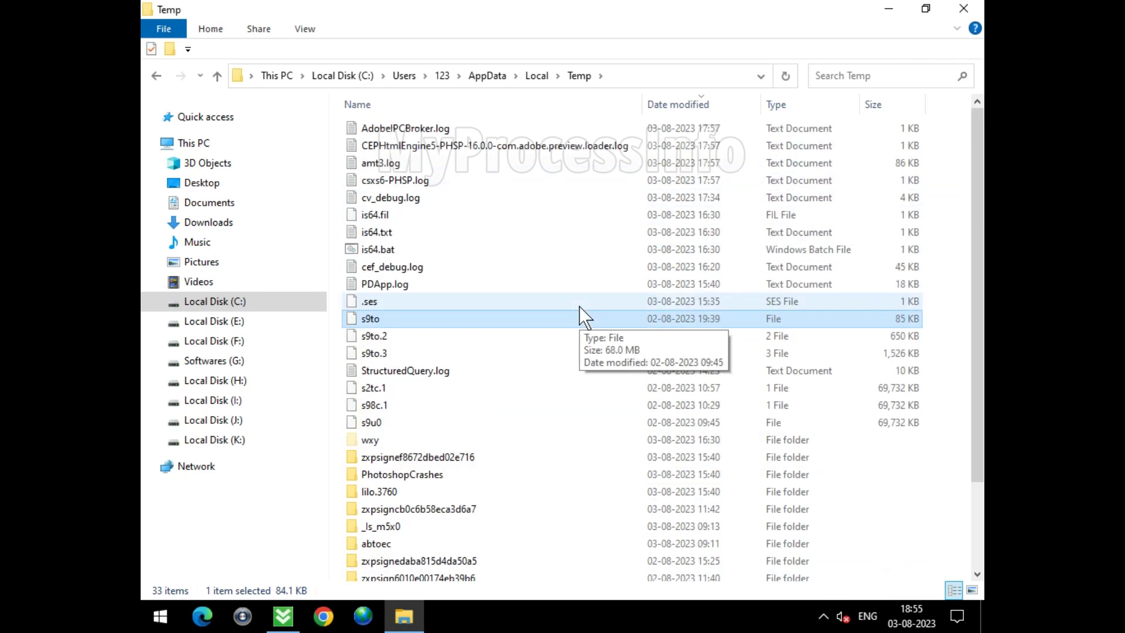
{"action": "left_click", "coordinate": [579, 233]}
{"action": "key", "text": "ctrl+a"}
{"action": "right_click", "coordinate": [558, 221]}
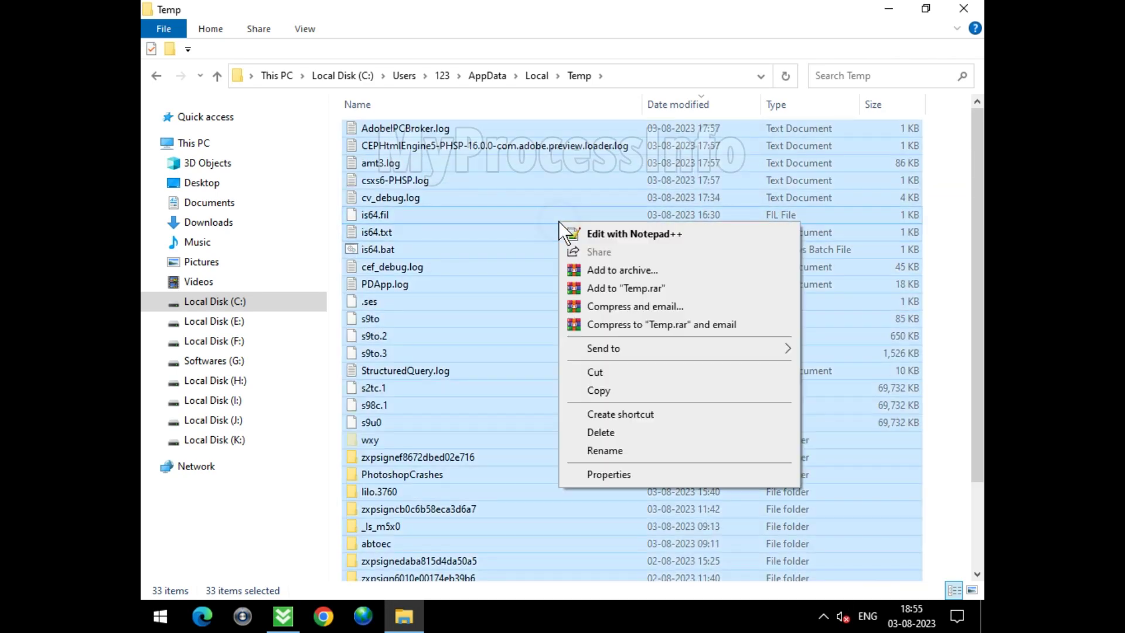
{"action": "left_click", "coordinate": [642, 435]}
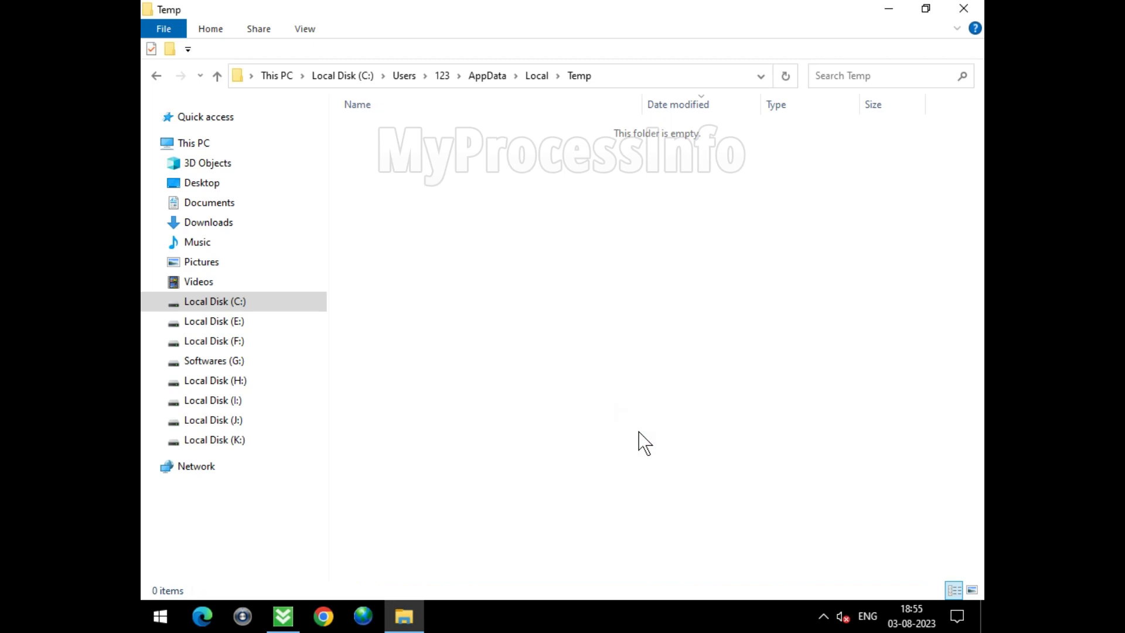
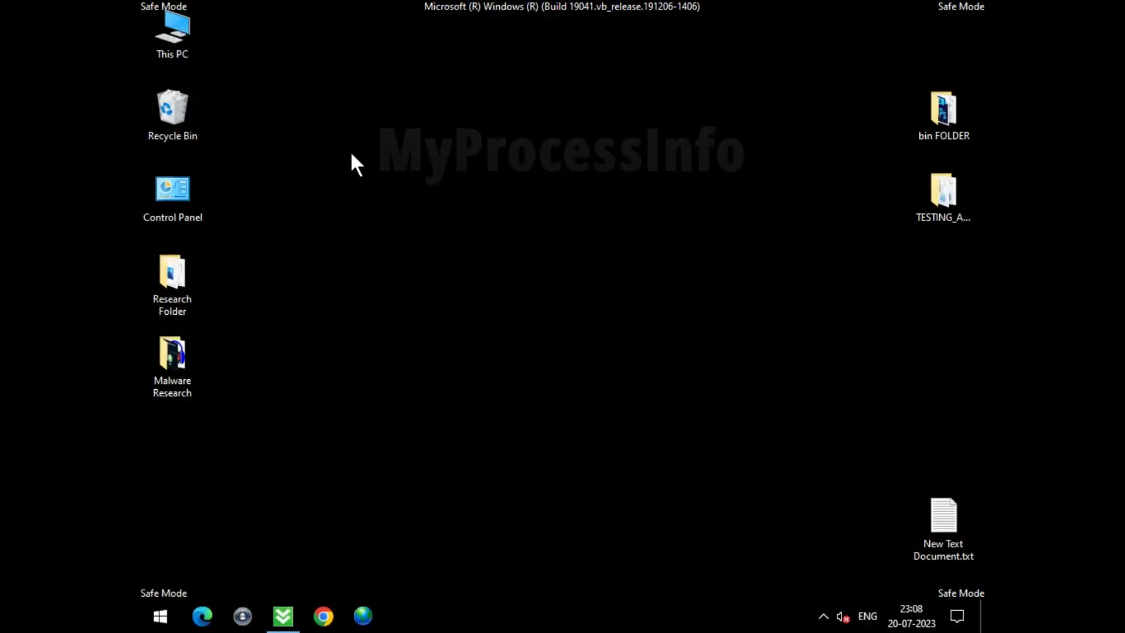
Step: Open the ProgramData folder on Local Disk (C:) in a maximized File Explorer window
{"action": "double_click", "coordinate": [188, 24]}
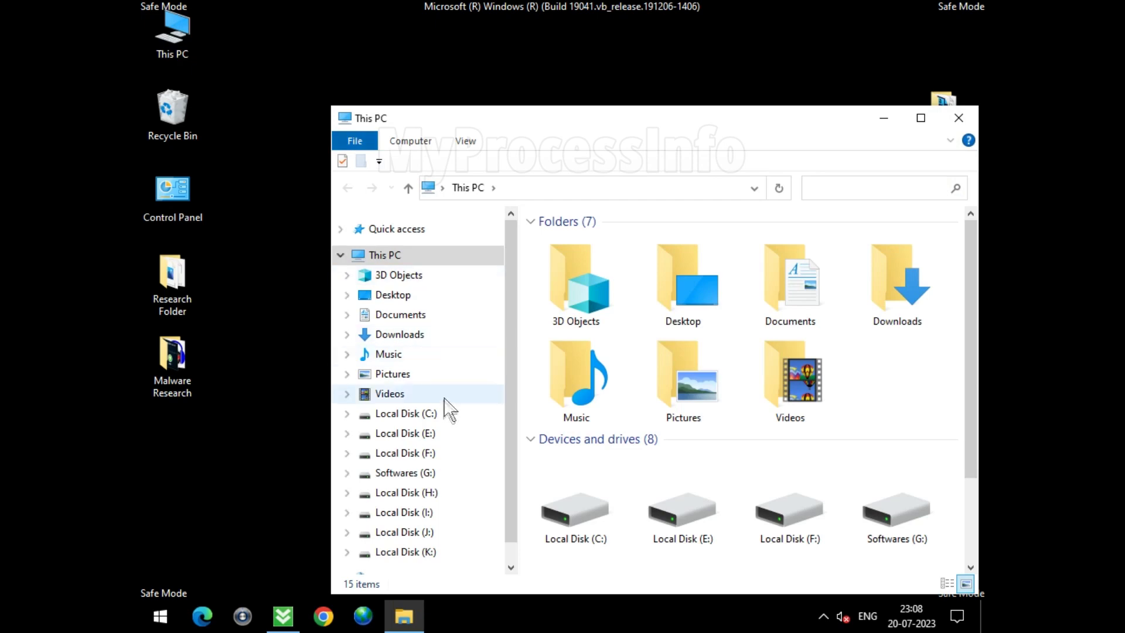
{"action": "left_click", "coordinate": [443, 412]}
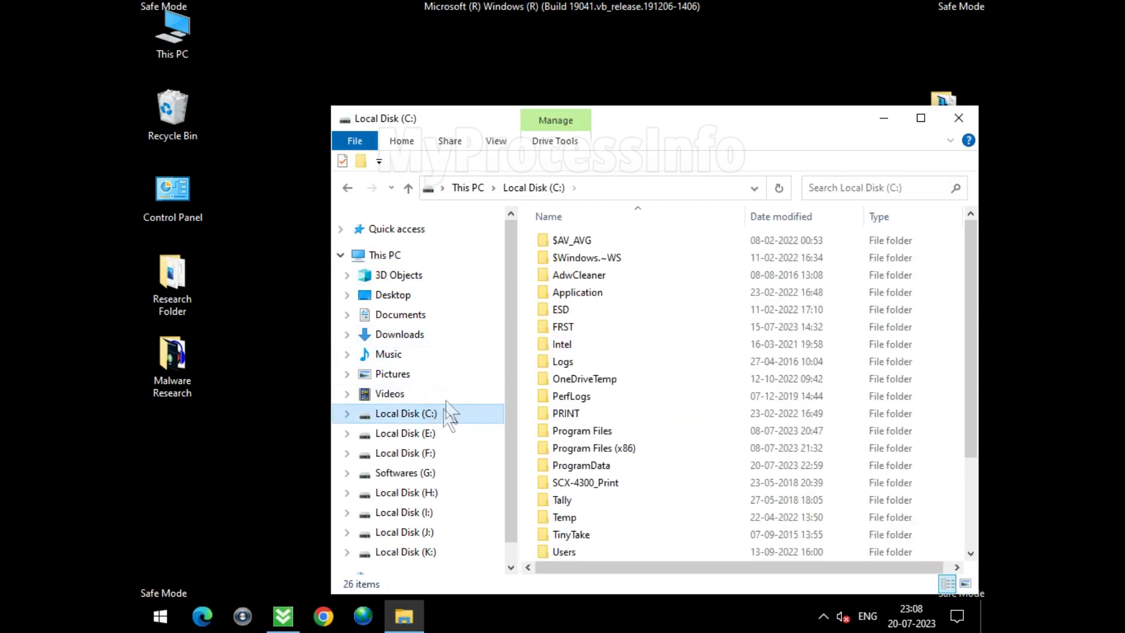
{"action": "double_click", "coordinate": [643, 120]}
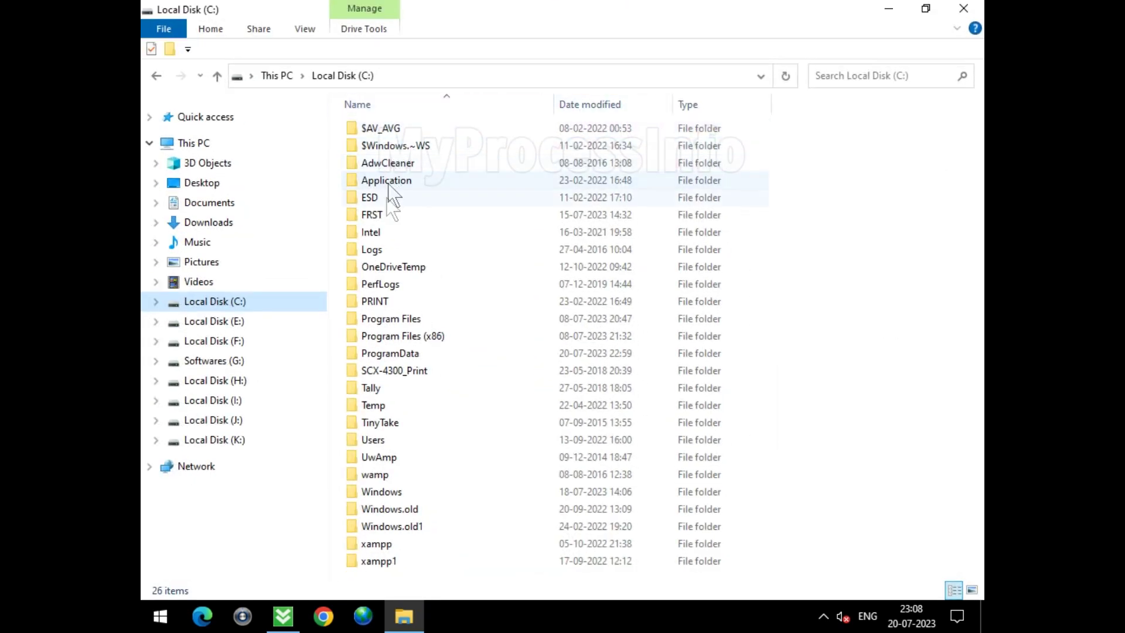
{"action": "left_click", "coordinate": [428, 355]}
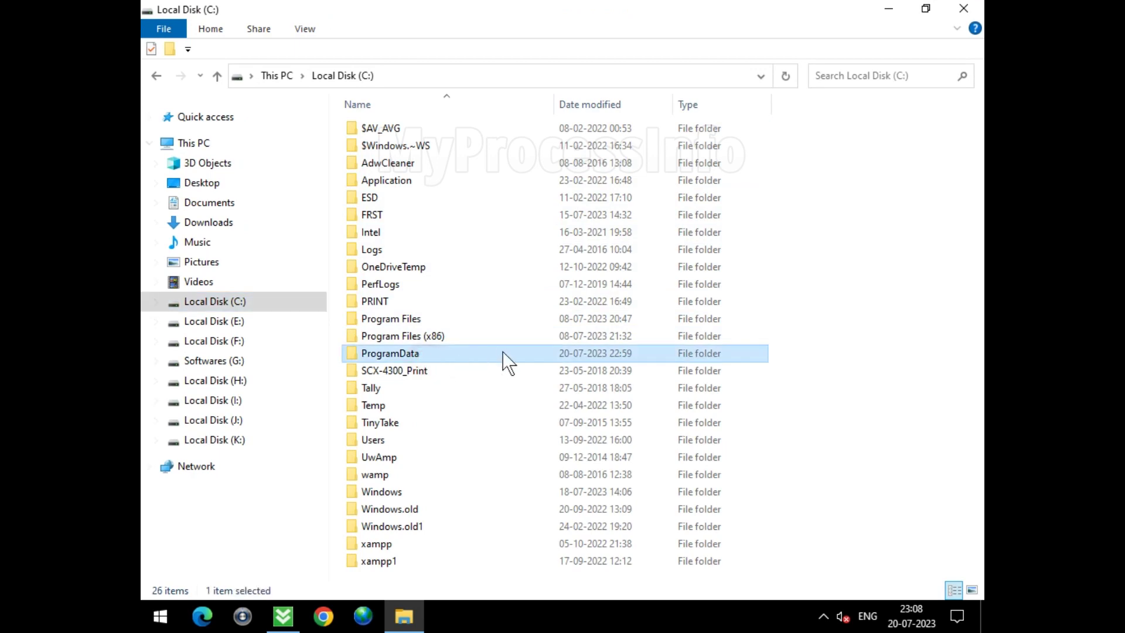
{"action": "double_click", "coordinate": [503, 354]}
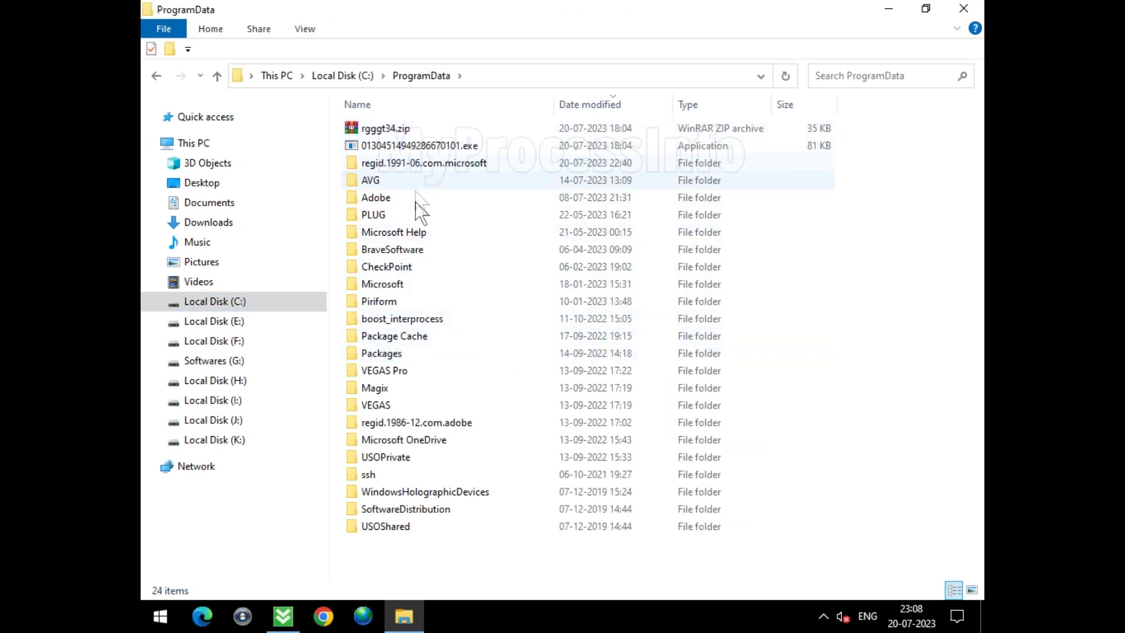
Step: Go into the Microsoft folder inside ProgramData and open its Windows Defender folder
{"action": "left_click", "coordinate": [415, 280]}
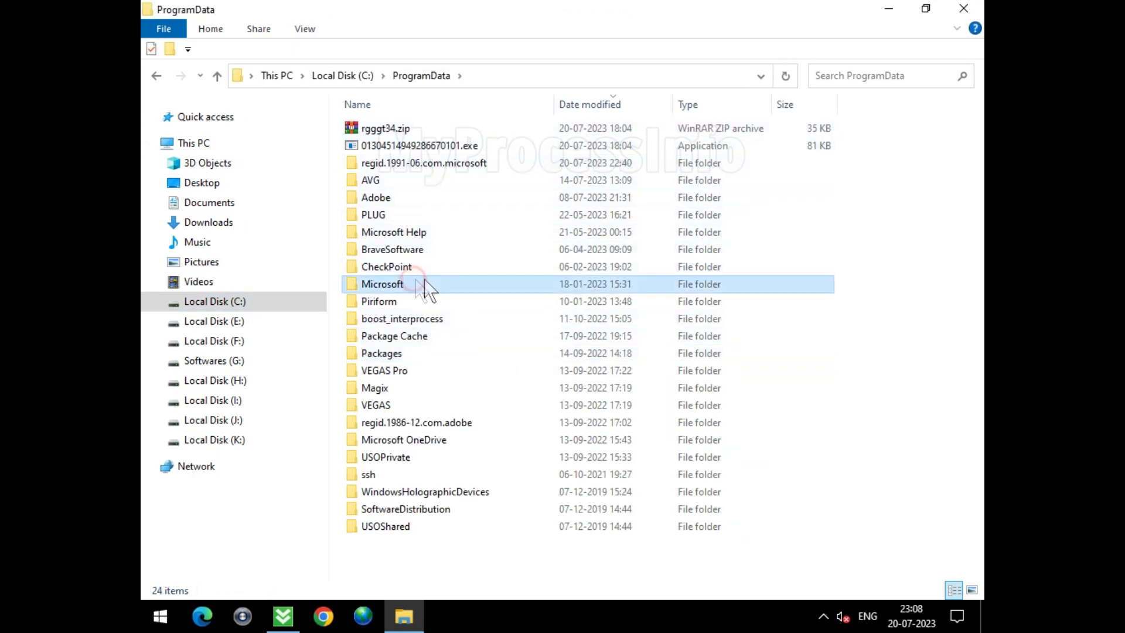
{"action": "double_click", "coordinate": [485, 279]}
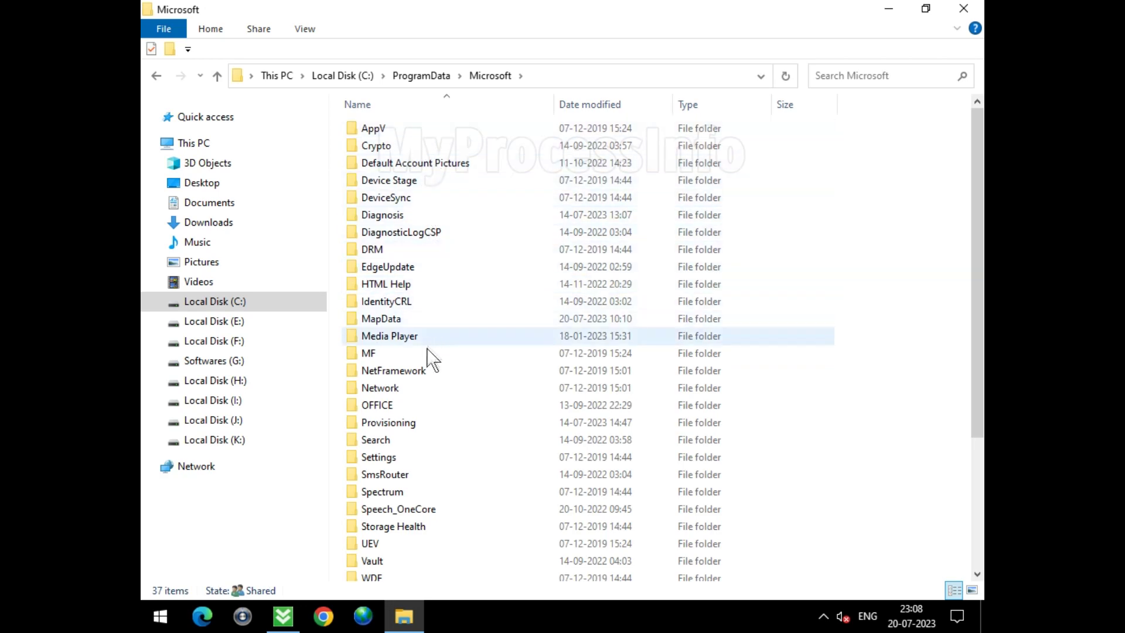
{"action": "scroll", "coordinate": [404, 513], "scroll_direction": "down", "scroll_amount": 2}
{"action": "scroll", "coordinate": [400, 516], "scroll_direction": "down", "scroll_amount": 1}
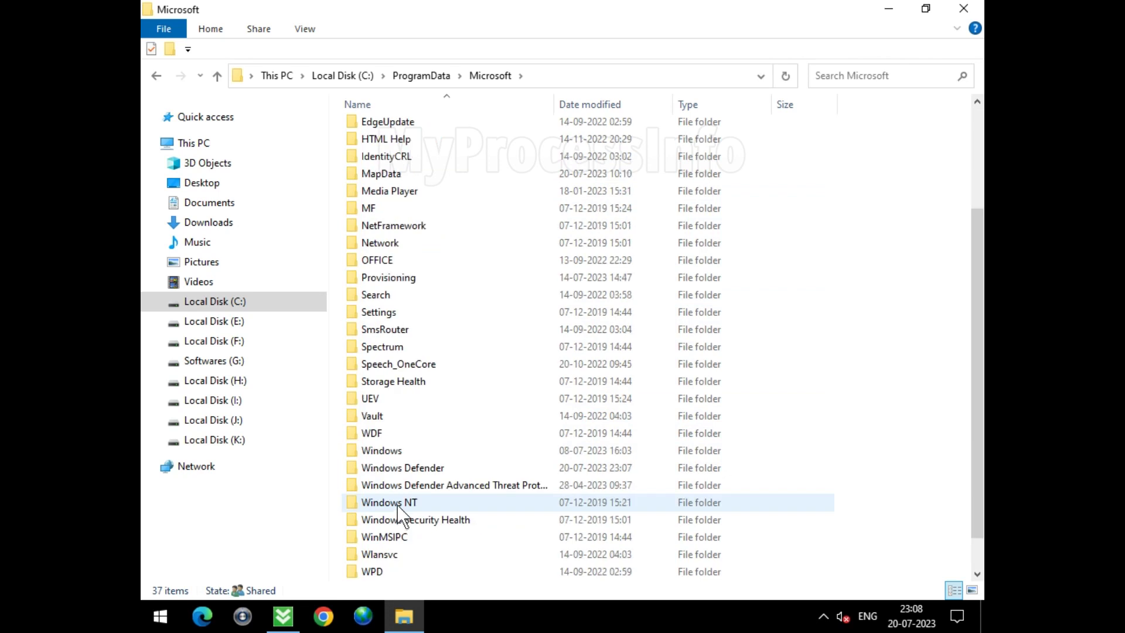
{"action": "left_click", "coordinate": [467, 469]}
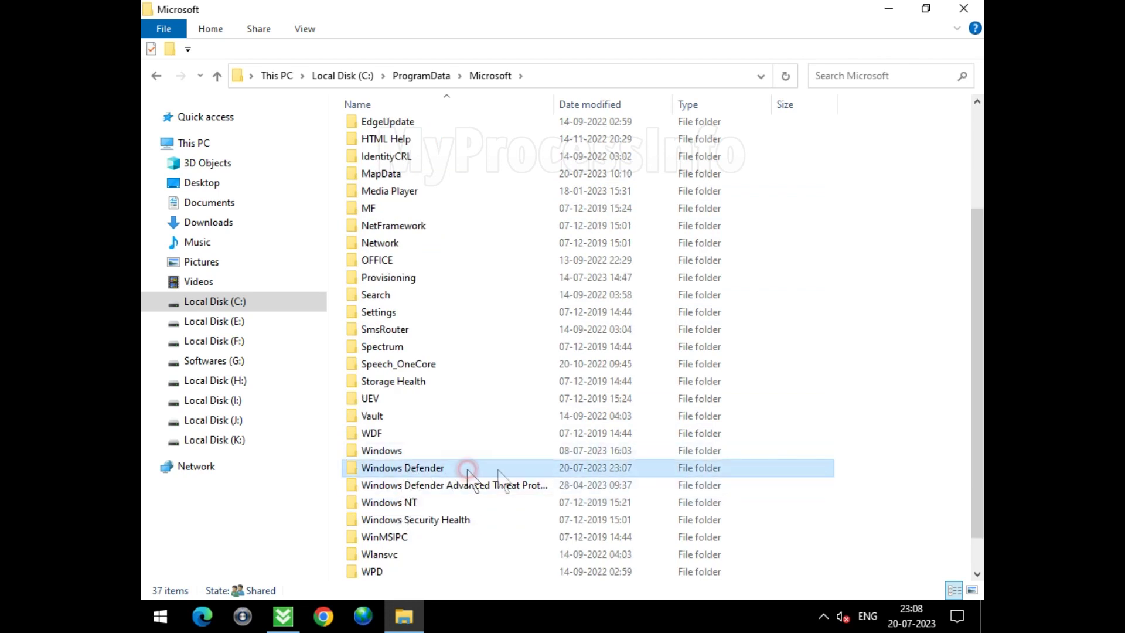
{"action": "double_click", "coordinate": [529, 471]}
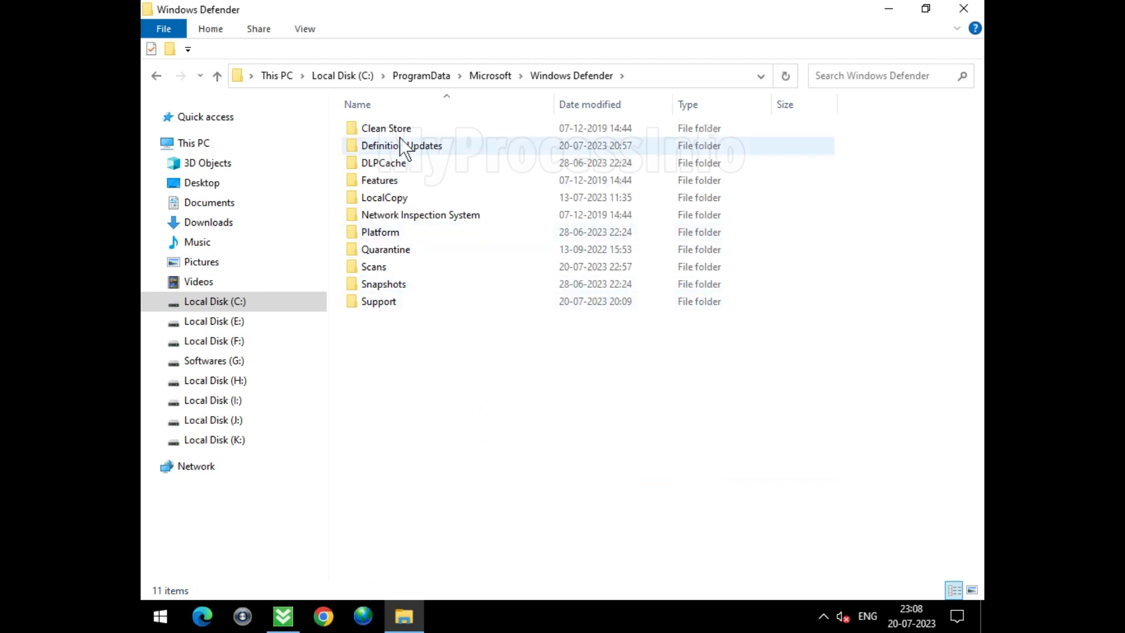
Step: Delete the Quarantine folder from the Windows Defender folder
{"action": "left_click", "coordinate": [404, 252]}
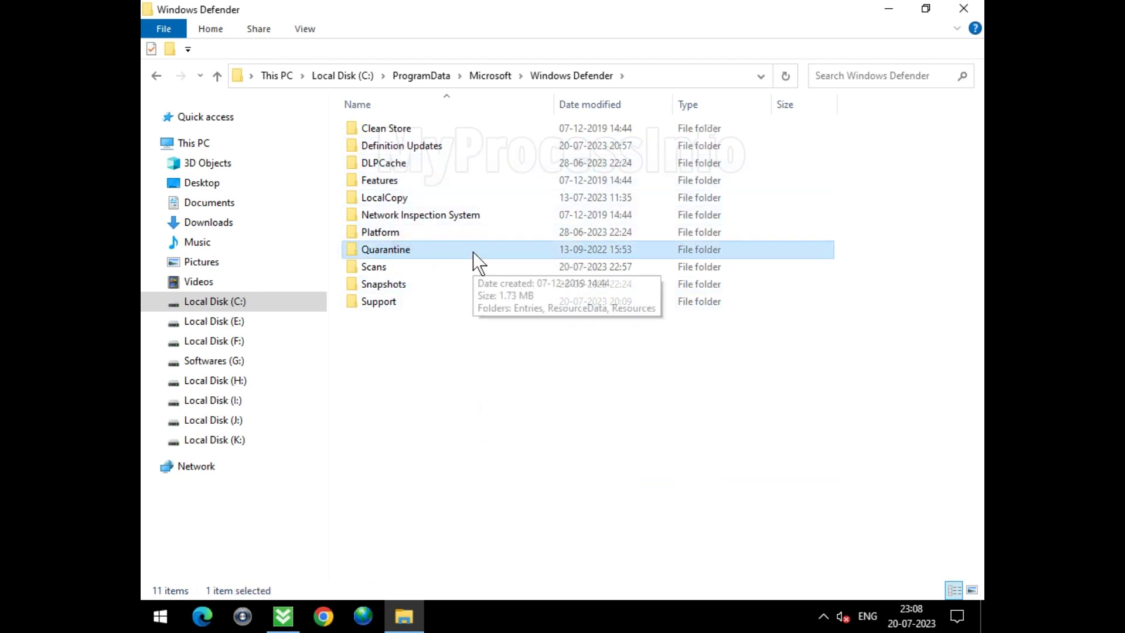
{"action": "right_click", "coordinate": [474, 254]}
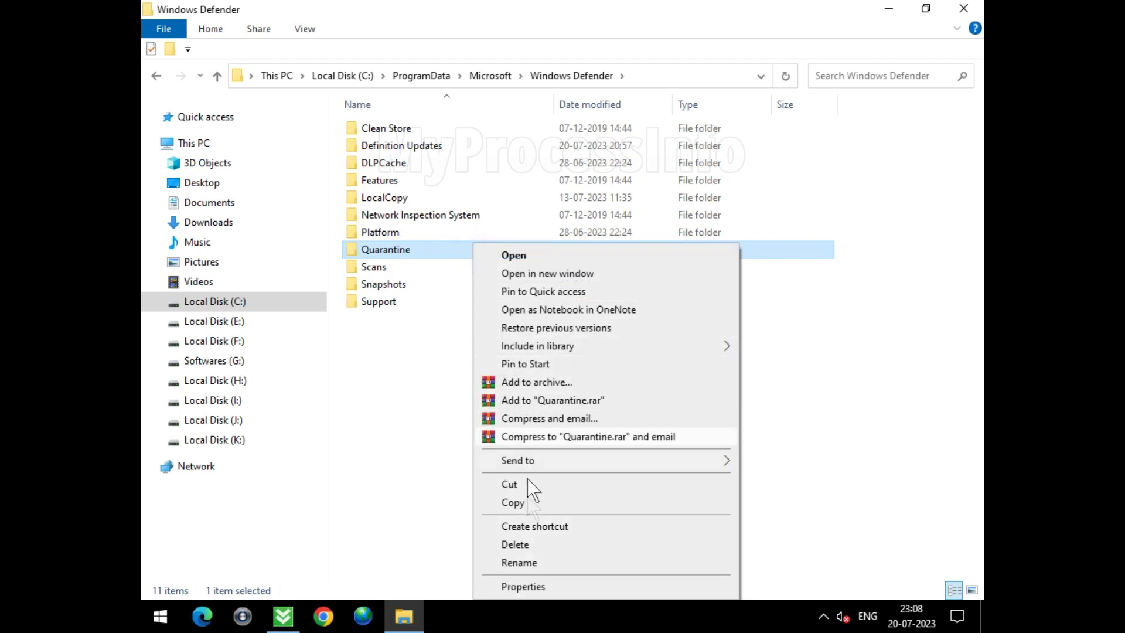
{"action": "left_click", "coordinate": [516, 544]}
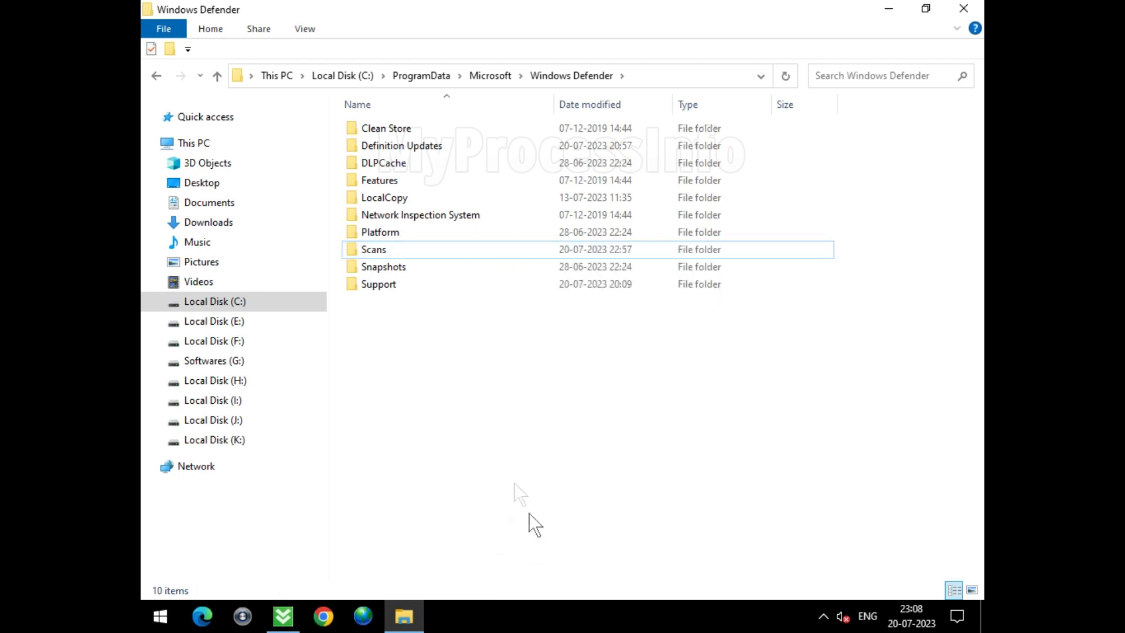
Step: Open Scans\History inside the Windows Defender folder and delete the Results folder there
{"action": "double_click", "coordinate": [426, 252]}
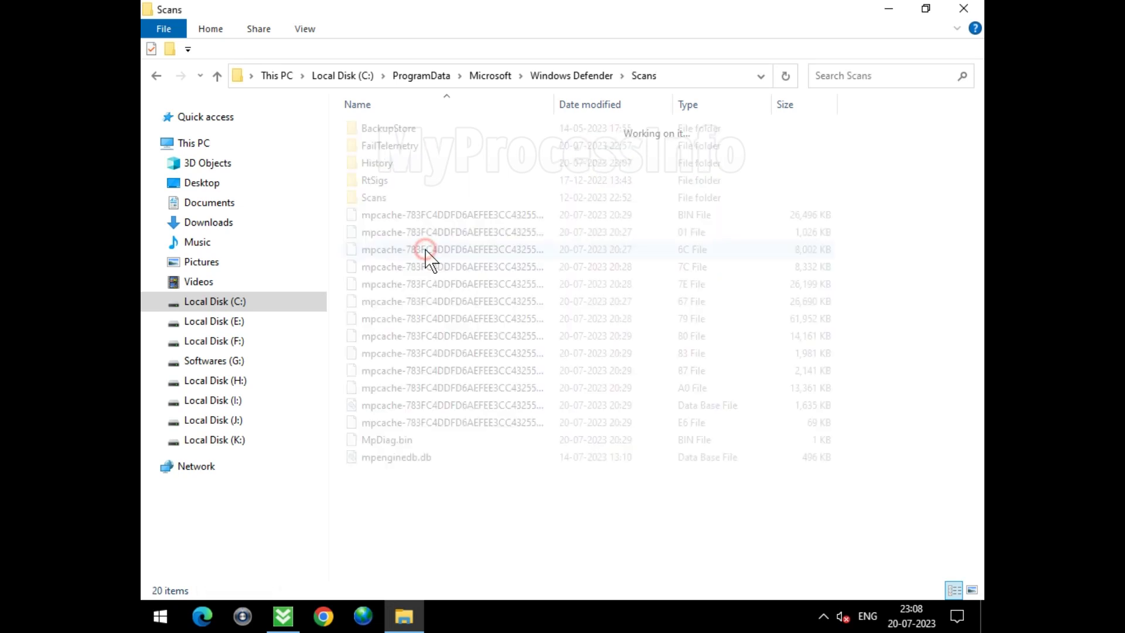
{"action": "double_click", "coordinate": [413, 165]}
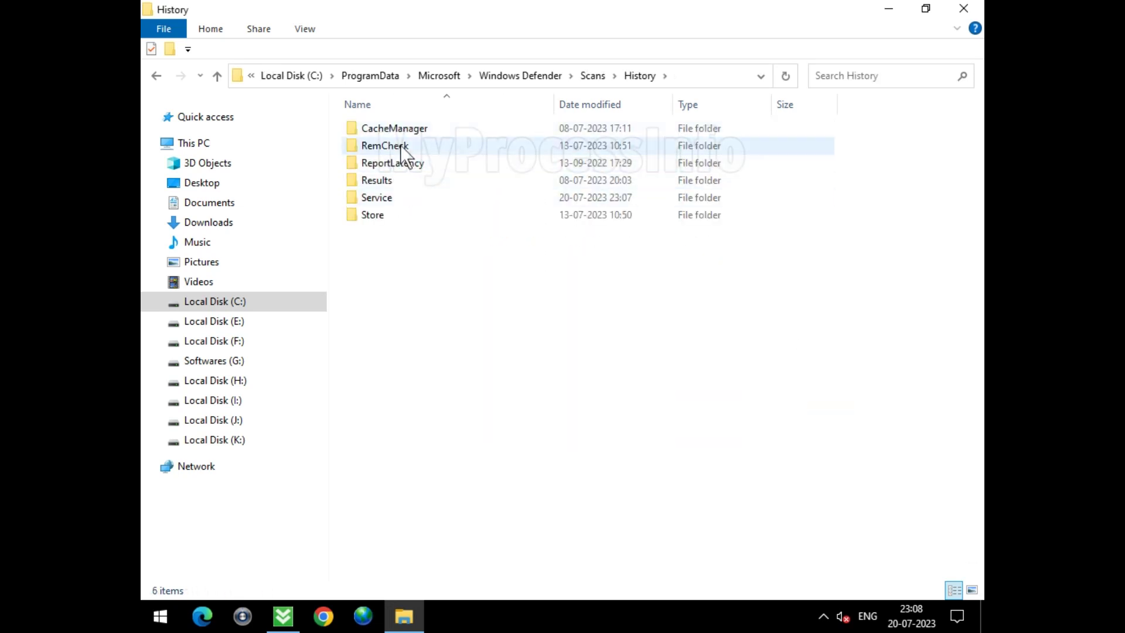
{"action": "right_click", "coordinate": [409, 180]}
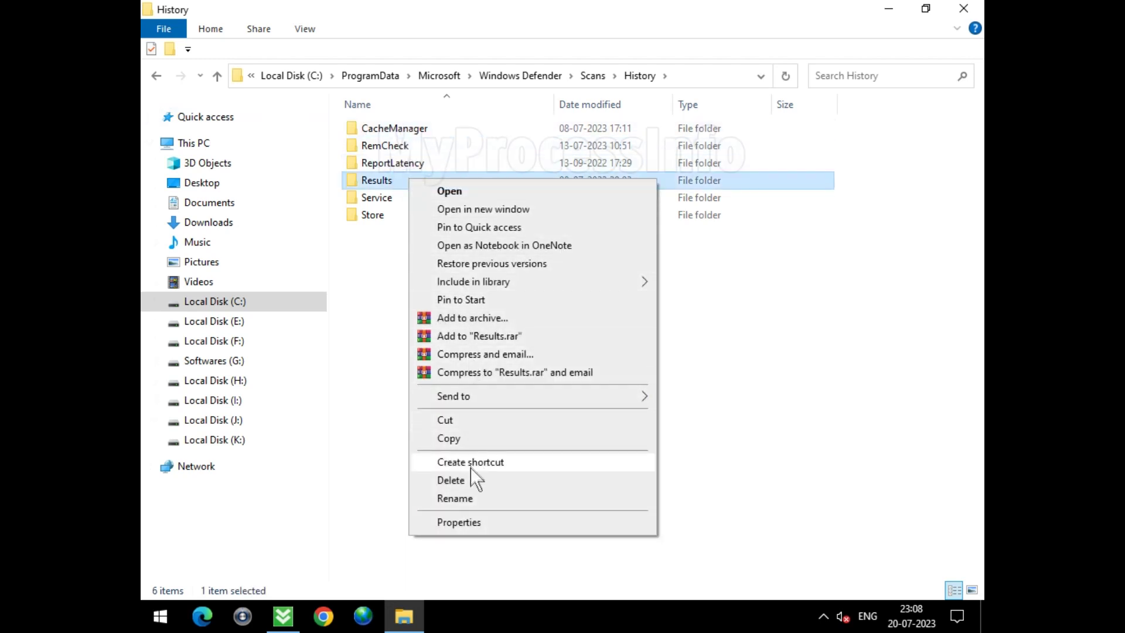
{"action": "left_click", "coordinate": [471, 482]}
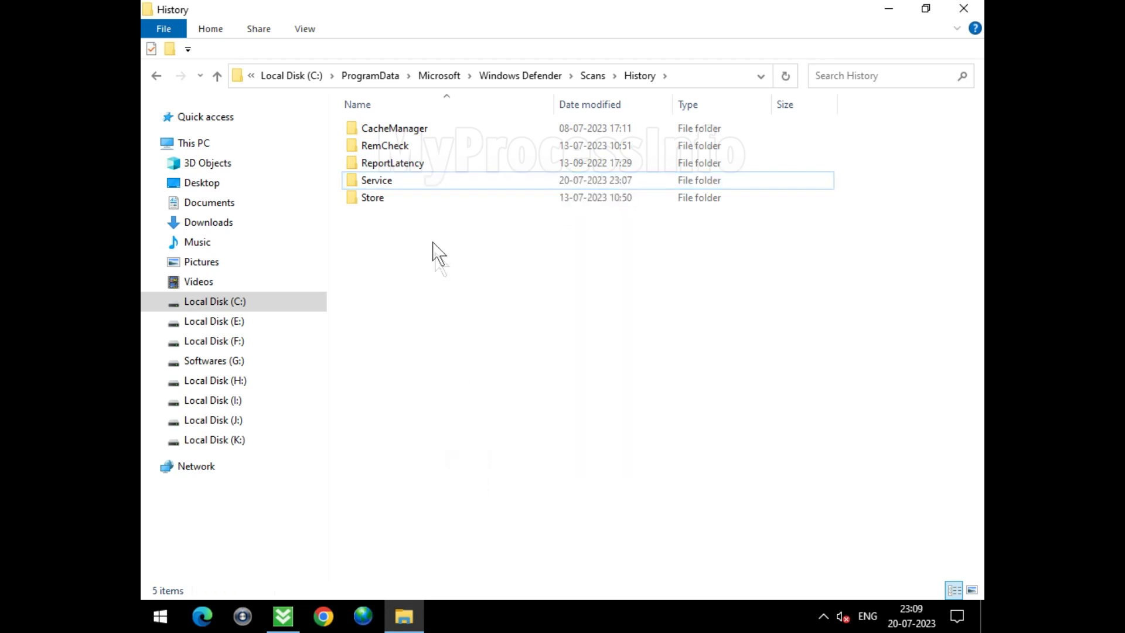
Step: Delete everything in the History\Service folder, including DetectionHistory and the log files, and close the window
{"action": "double_click", "coordinate": [414, 183]}
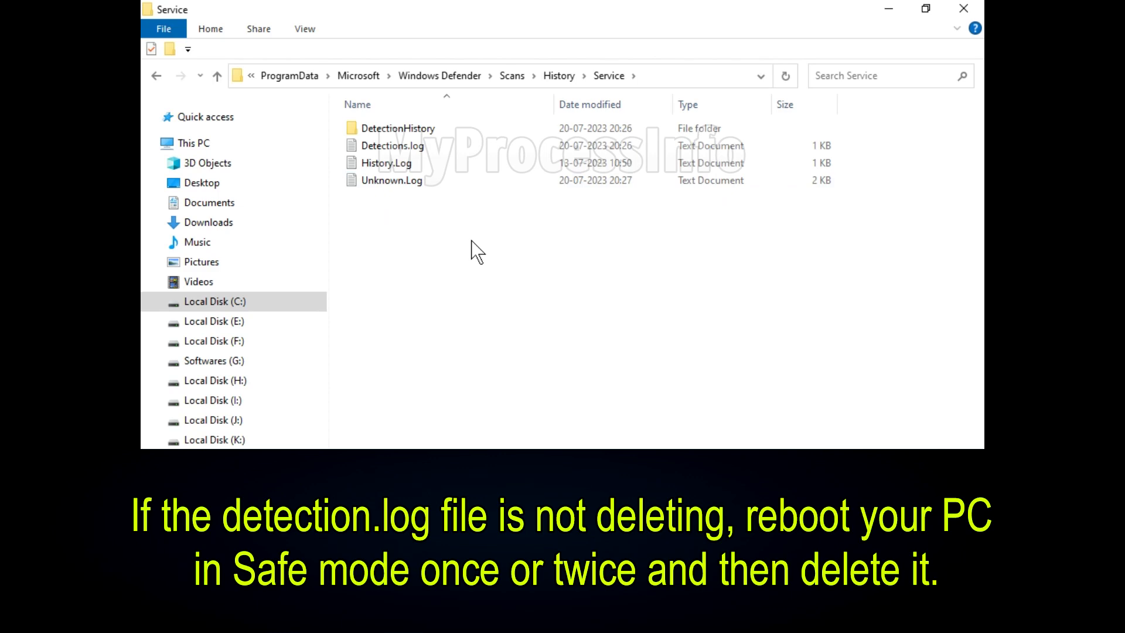
{"action": "left_click_drag", "start_coordinate": [500, 264], "coordinate": [396, 124]}
{"action": "right_click", "coordinate": [439, 173]}
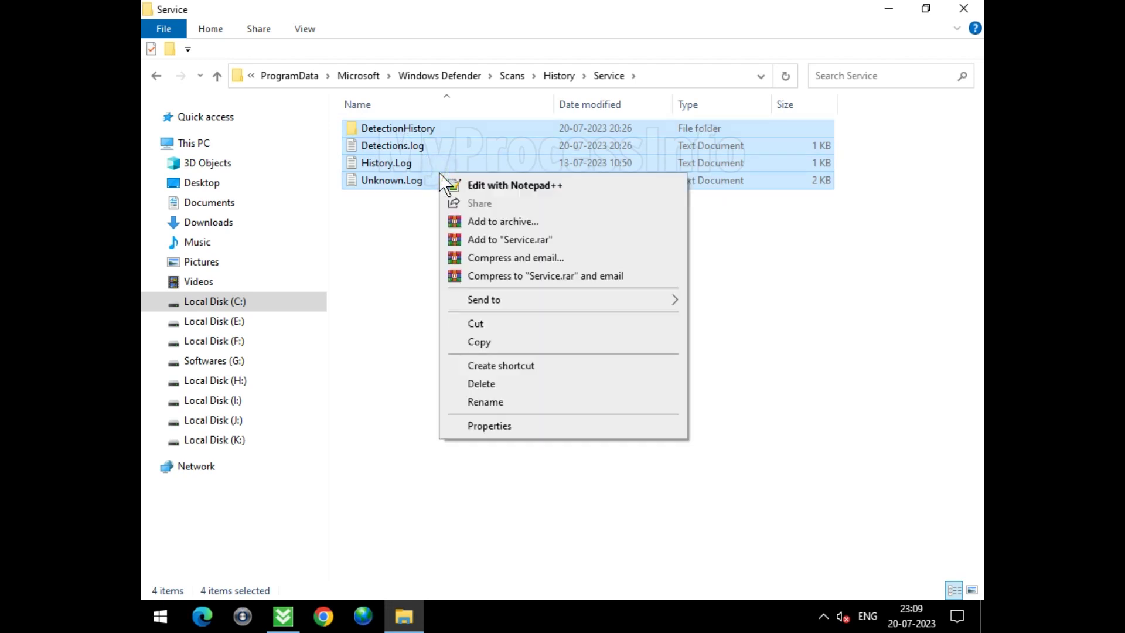
{"action": "left_click", "coordinate": [520, 385]}
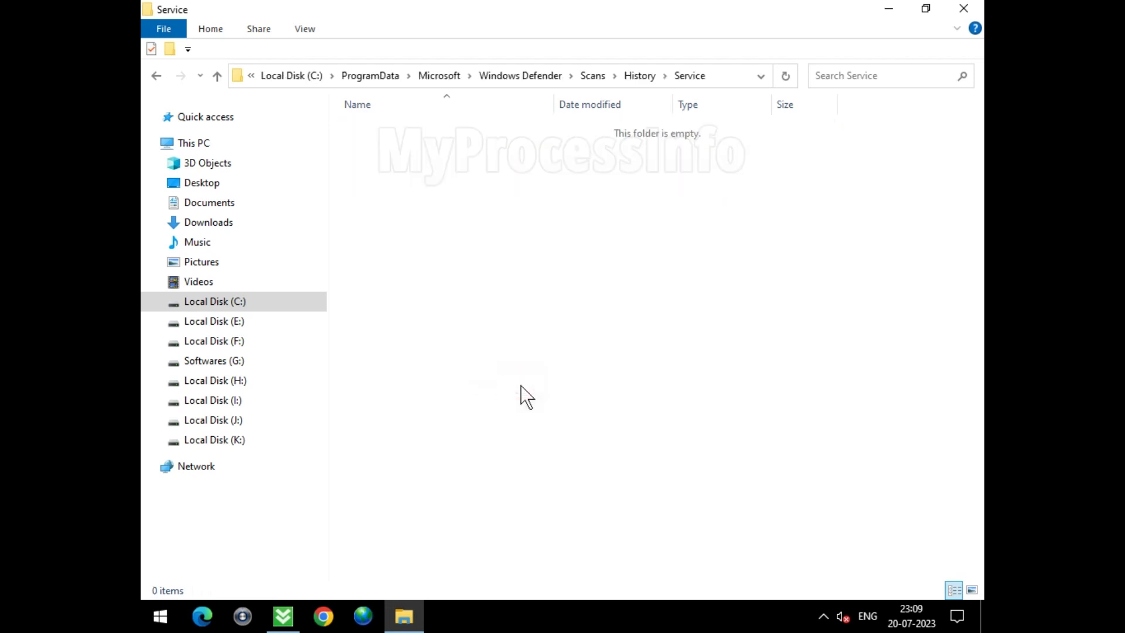
{"action": "left_click", "coordinate": [968, 12]}
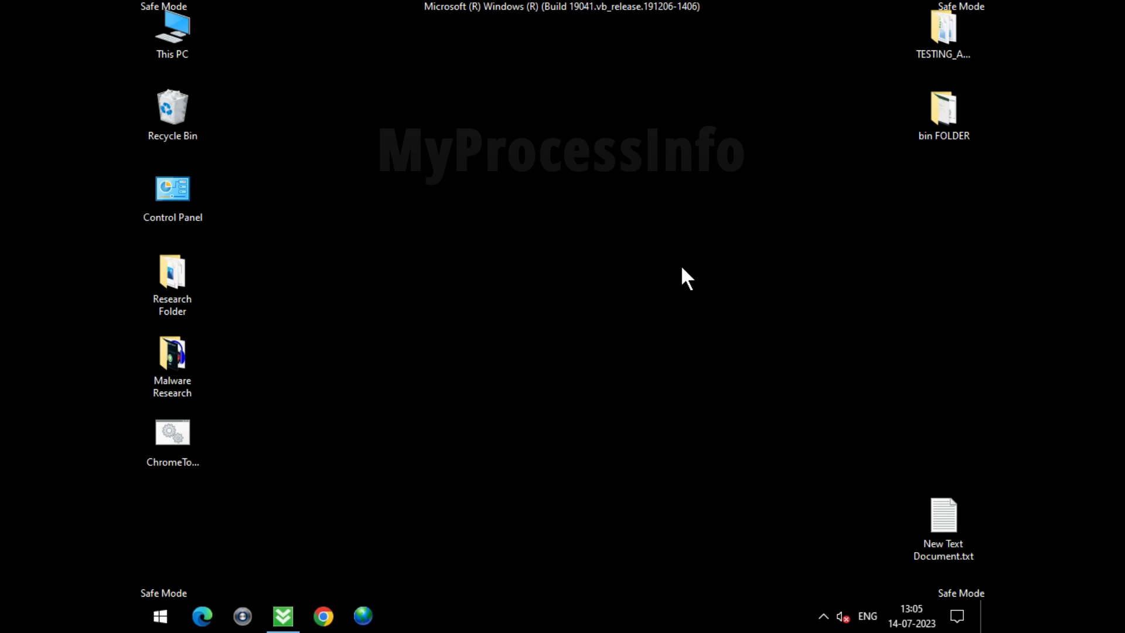
Step: Open System Configuration by running msconfig
{"action": "key", "text": "super+r"}
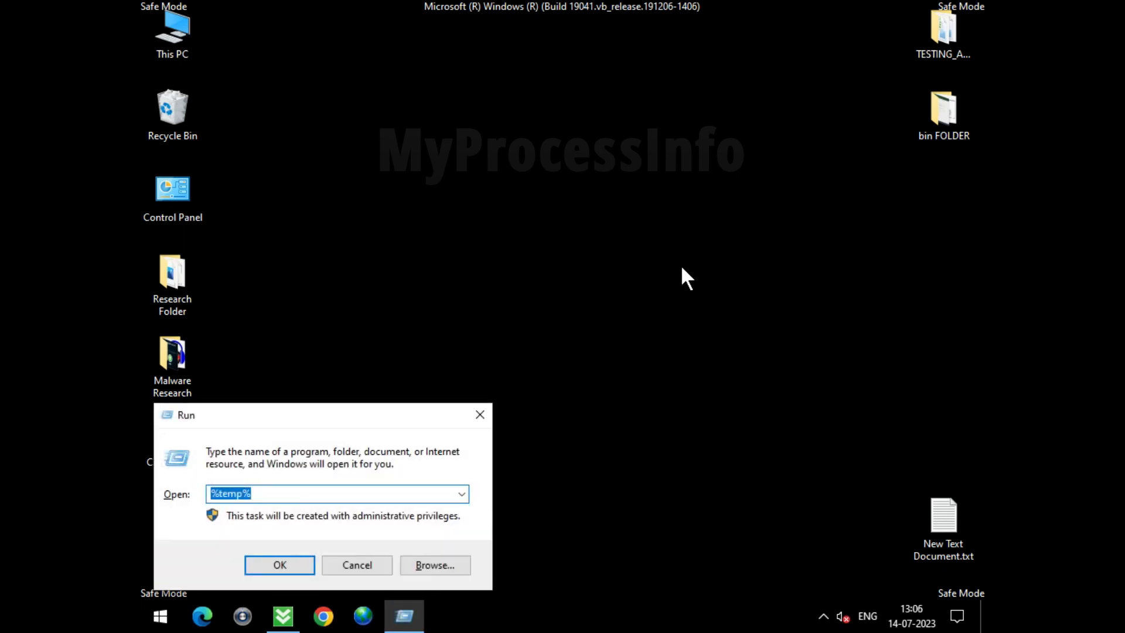
{"action": "type", "text": "MS"}
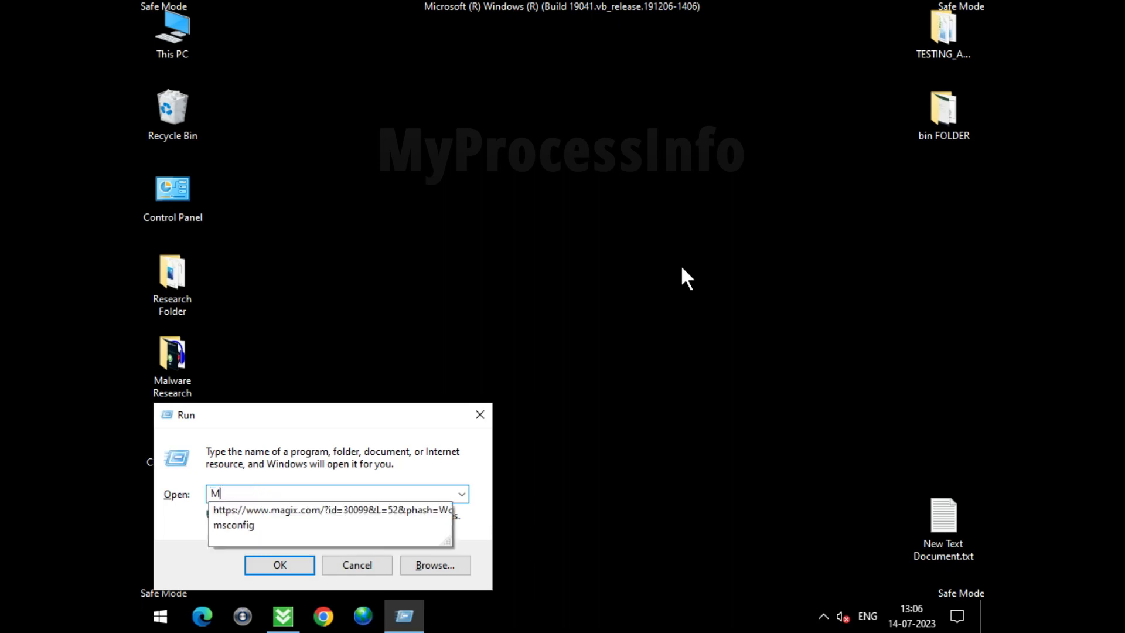
{"action": "left_click", "coordinate": [287, 512]}
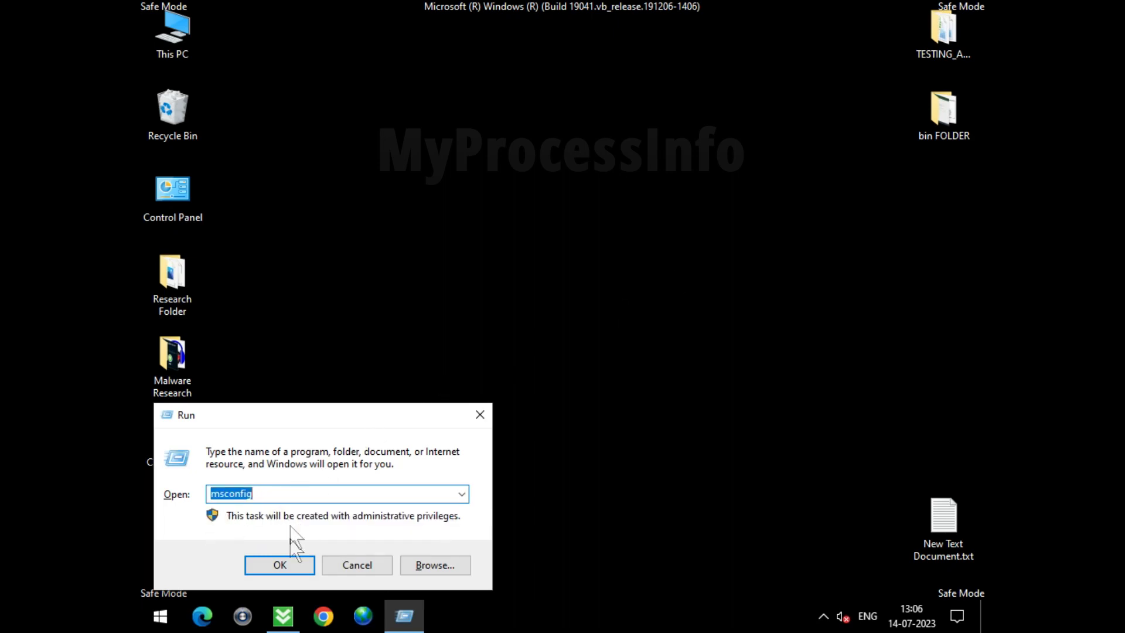
{"action": "left_click", "coordinate": [287, 560]}
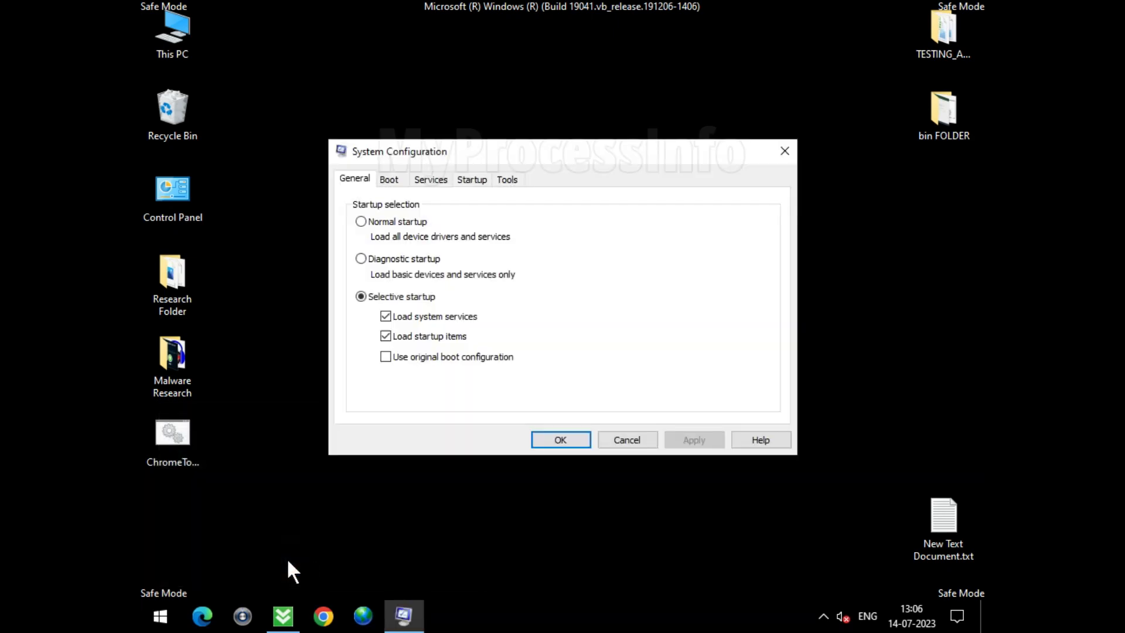
Step: Set the startup selection to Normal startup, apply it and restart the computer
{"action": "left_click", "coordinate": [362, 222]}
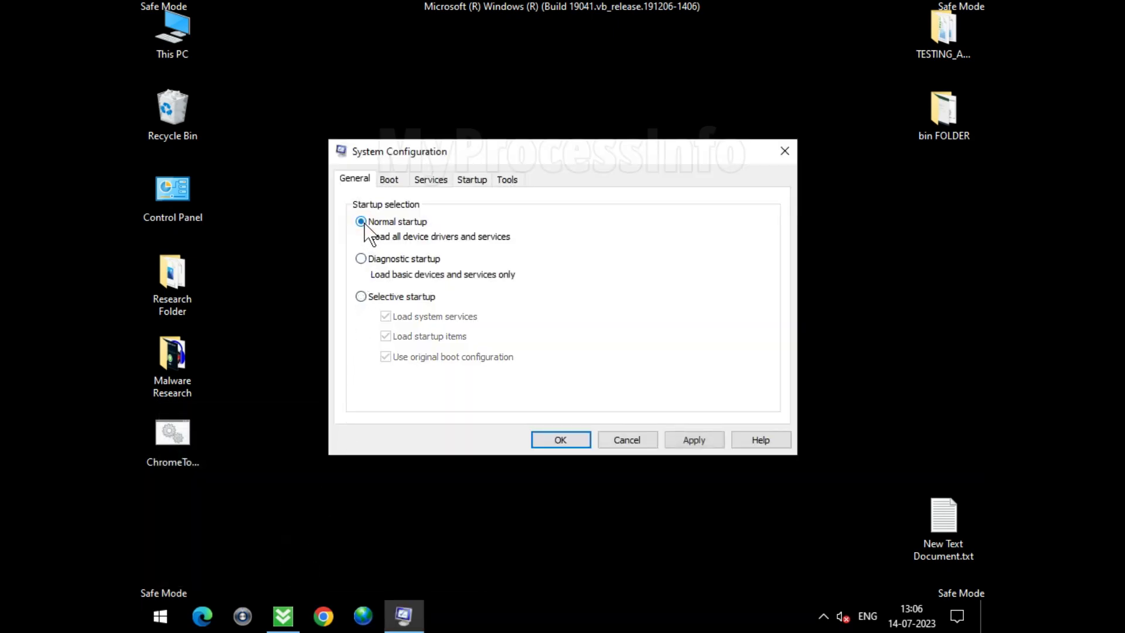
{"action": "left_click", "coordinate": [712, 440]}
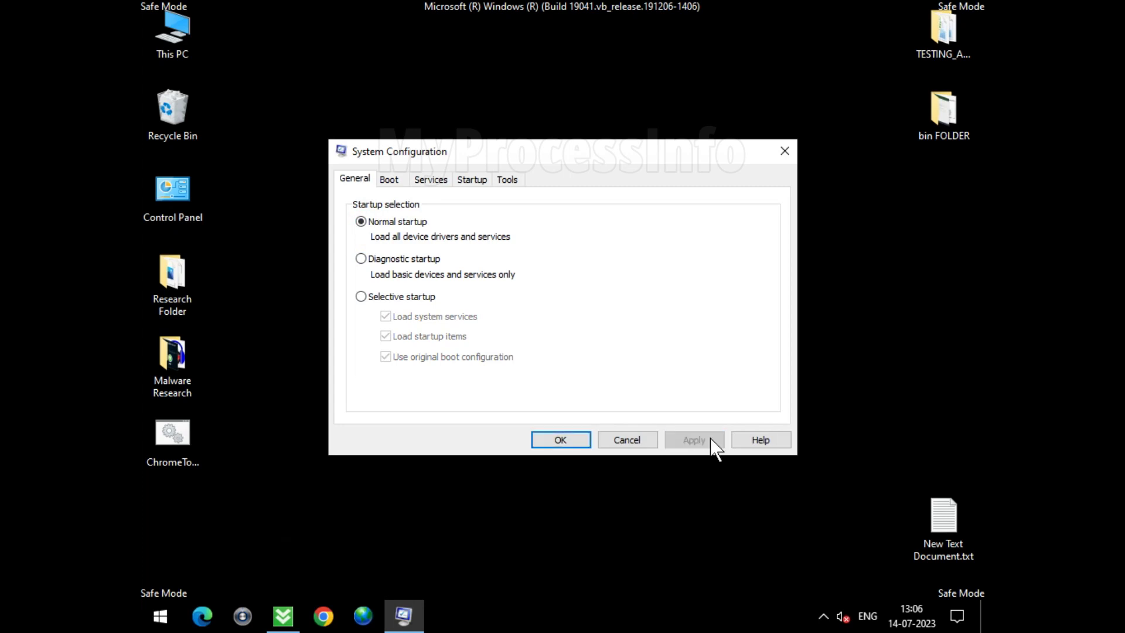
{"action": "left_click", "coordinate": [561, 441]}
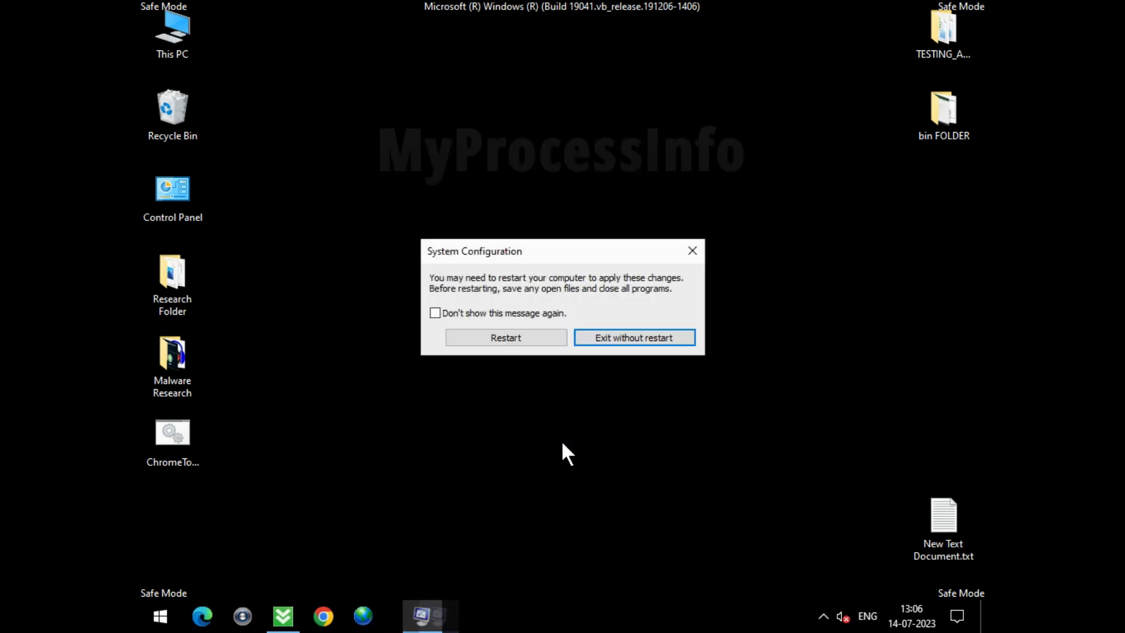
{"action": "left_click", "coordinate": [513, 344]}
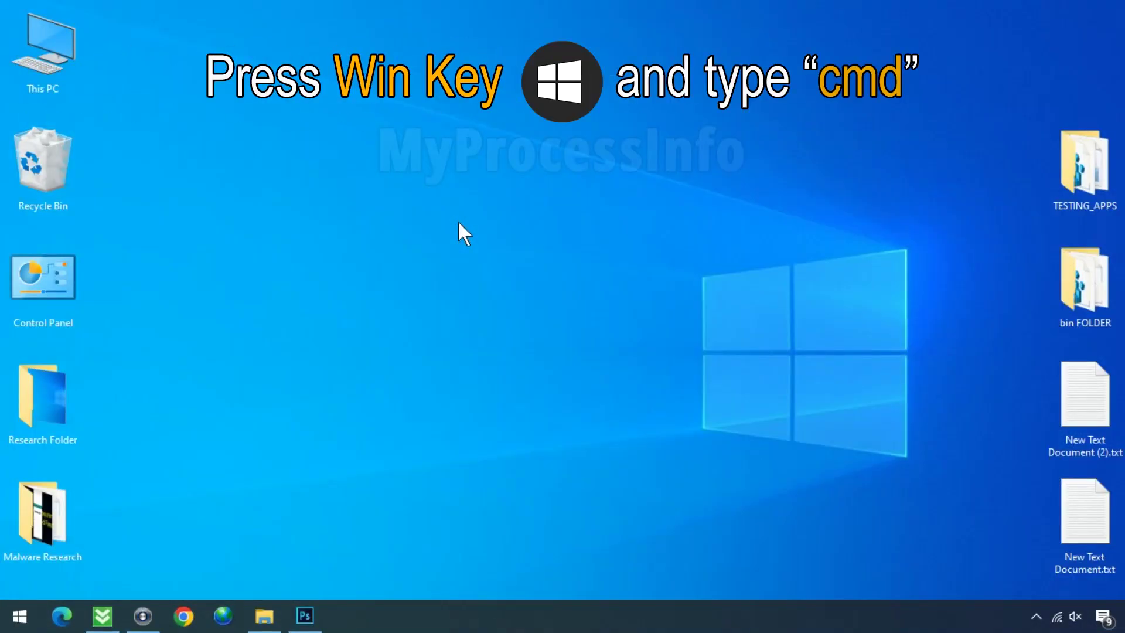
Step: Search for cmd and open Command Prompt as administrator, approving the elevation request
{"action": "key", "text": "super"}
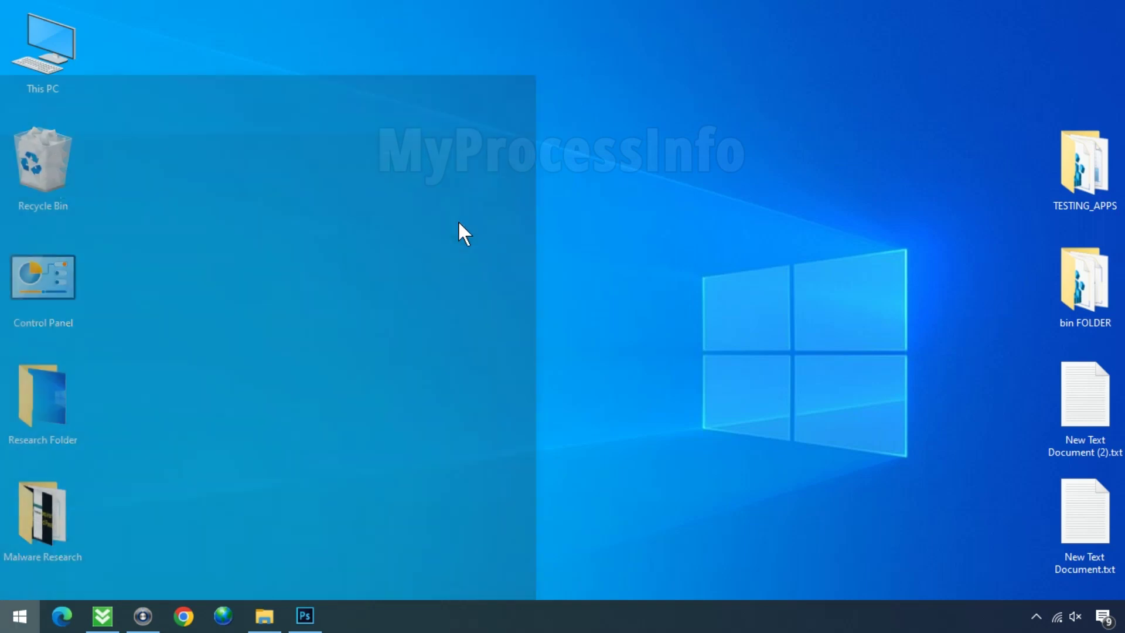
{"action": "type", "text": "cmd"}
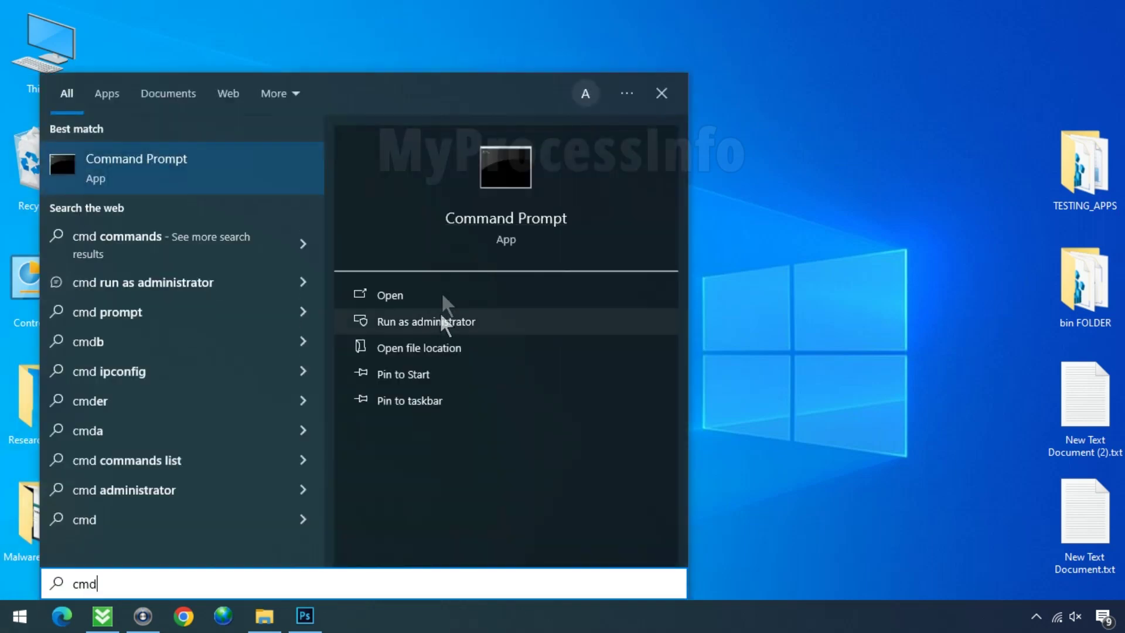
{"action": "left_click", "coordinate": [499, 322]}
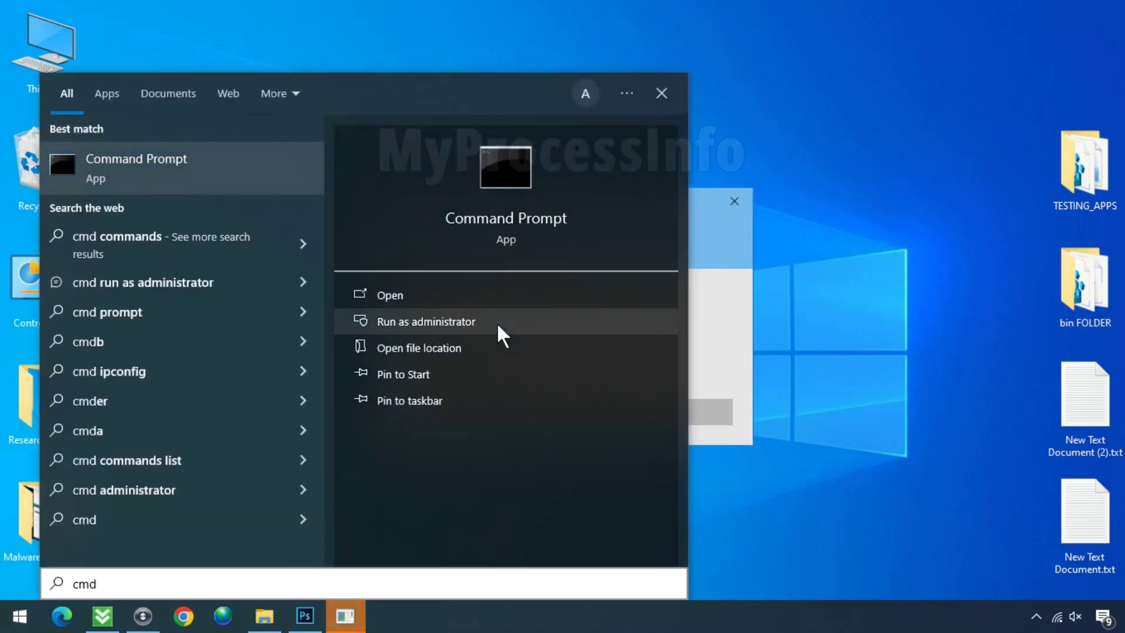
{"action": "left_click", "coordinate": [657, 95]}
{"action": "left_click", "coordinate": [505, 420]}
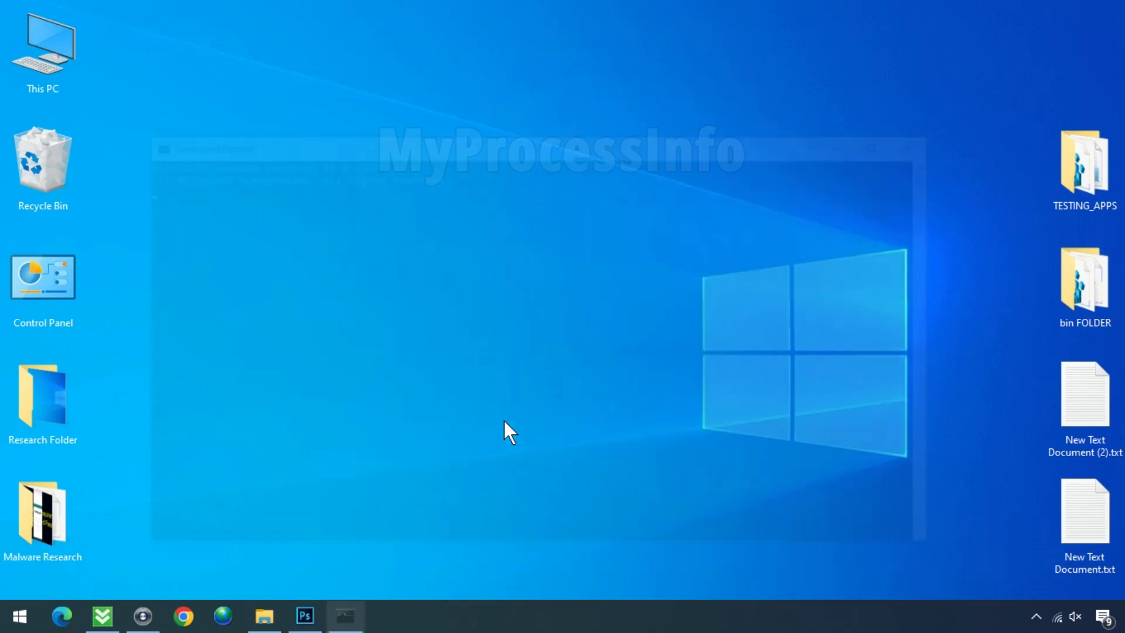
Step: Flush the DNS resolver cache with ipconfig /flushdns and close Command Prompt with exit
{"action": "type", "text": "ipcon"}
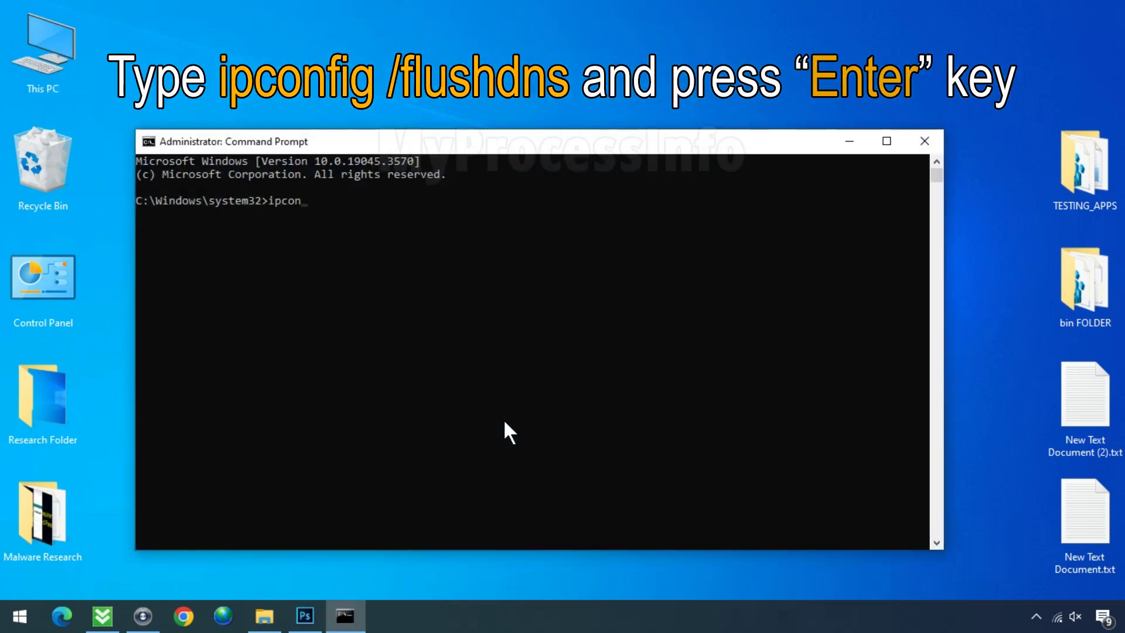
{"action": "type", "text": "fig /flushdns"}
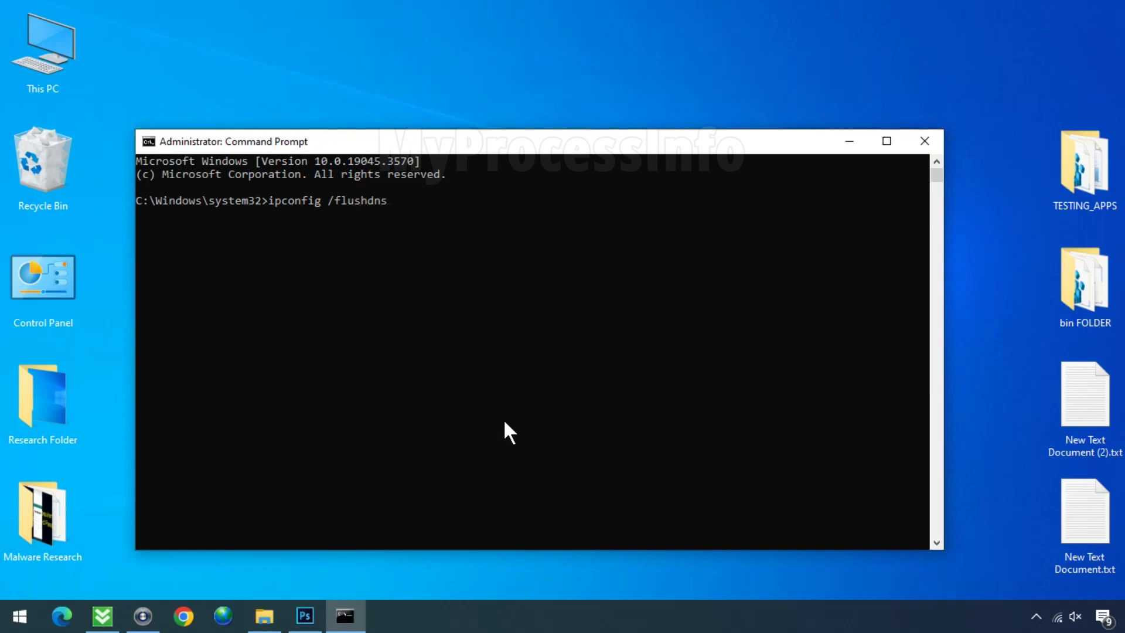
{"action": "key", "text": "Return"}
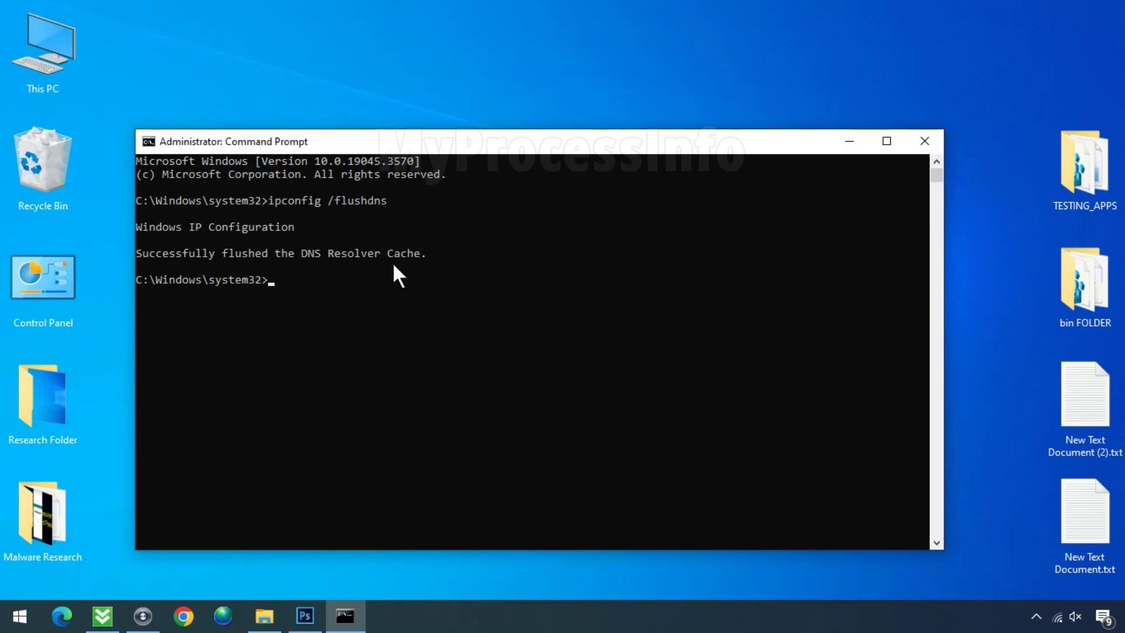
{"action": "type", "text": "exit"}
{"action": "key", "text": "Return"}
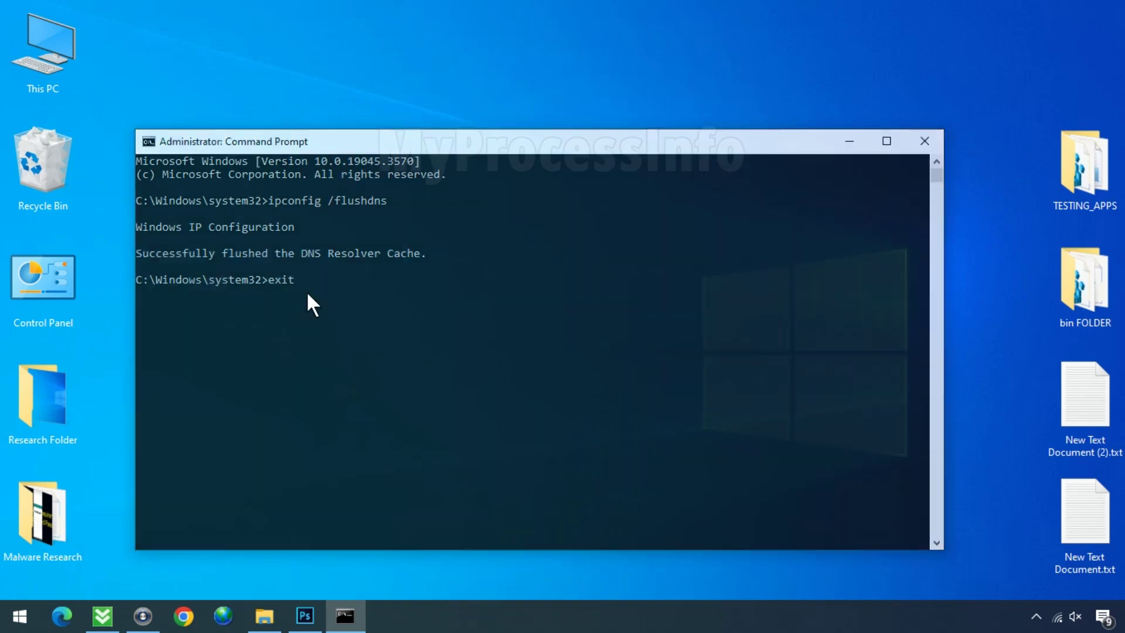